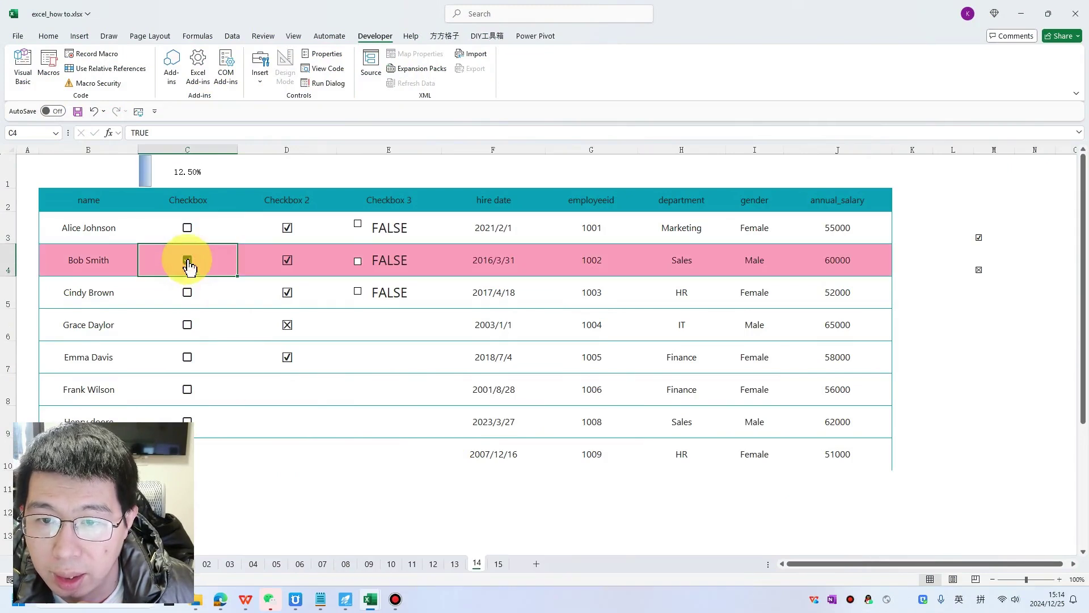
- Change the Checkbox 2 entry in D4 to the crossed box from its dropdown list
left_click(326, 256)
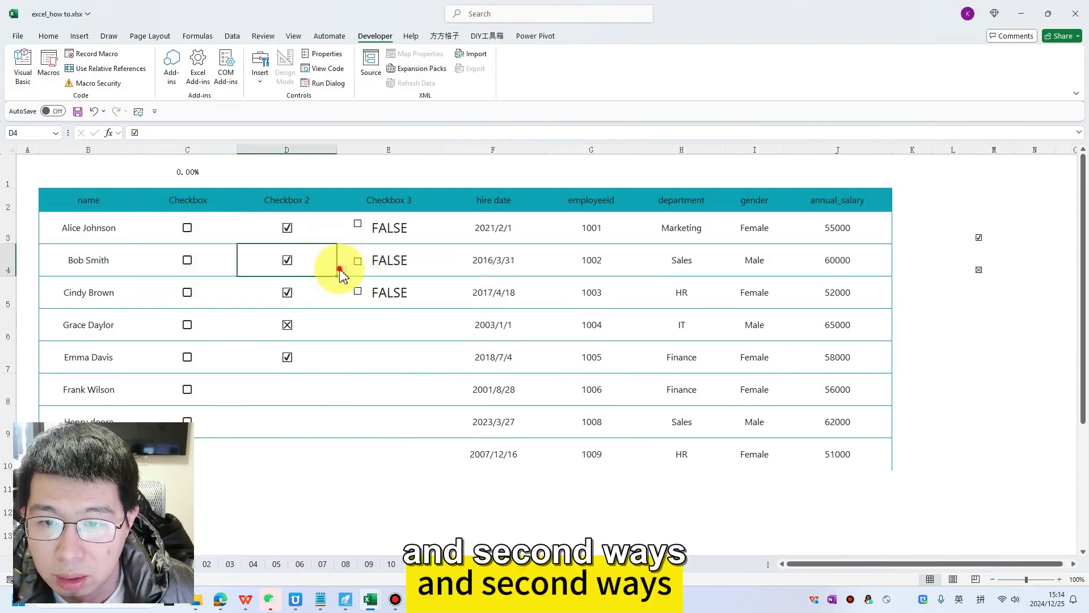
left_click(341, 271)
left_click(292, 301)
- Toggle the Checkbox 3 boxes in rows 4 and 5 on and off to try them out
left_click(360, 270)
left_click(358, 267)
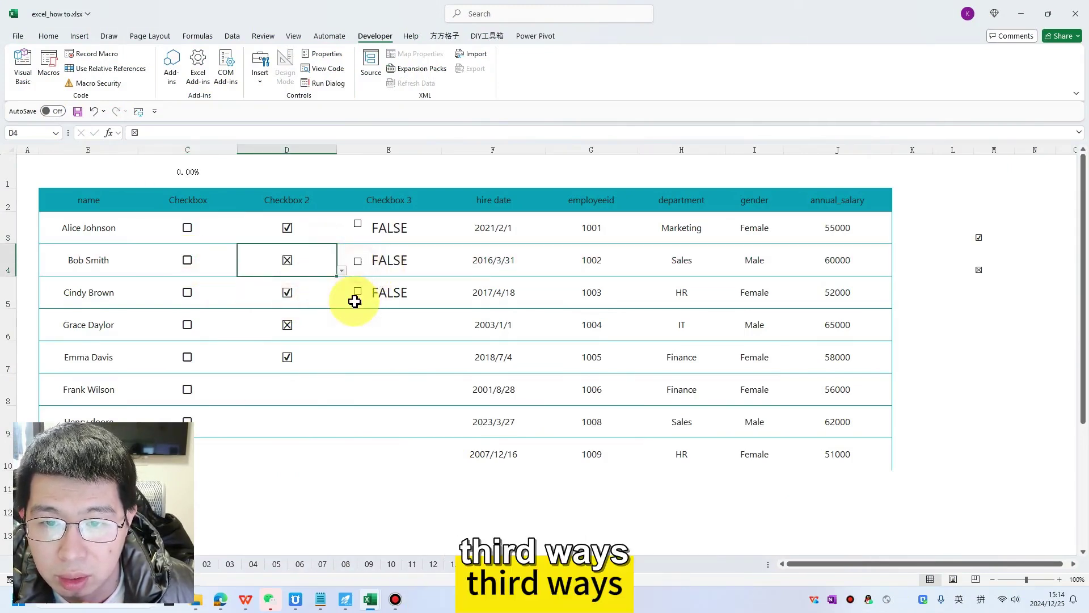
left_click(354, 301)
left_click(356, 262)
left_click(355, 289)
left_click(356, 260)
left_click(365, 300)
- On sheet 15, insert checkboxes into the Checkbox column cells C4:C11
left_click(499, 564)
left_click(326, 414)
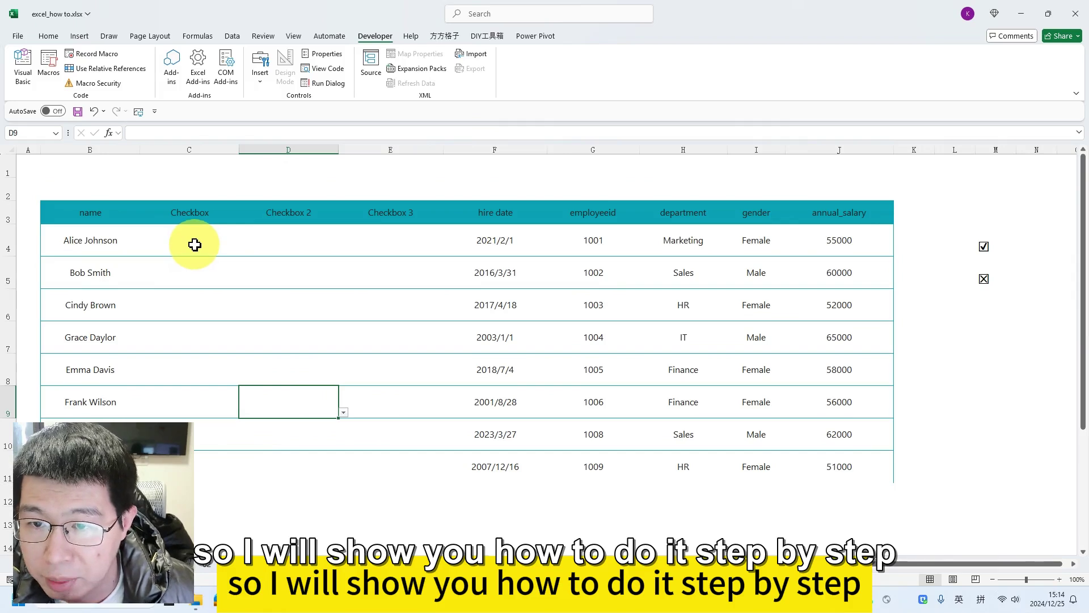
left_click_drag(197, 239, 190, 372)
left_click_drag(201, 237, 197, 466)
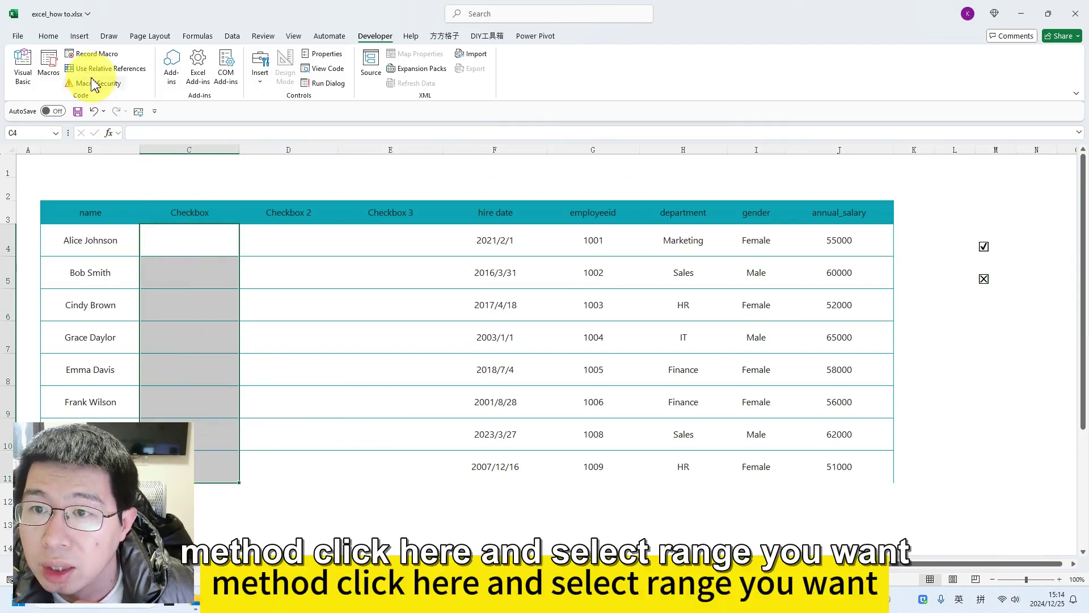
left_click_drag(199, 244, 195, 469)
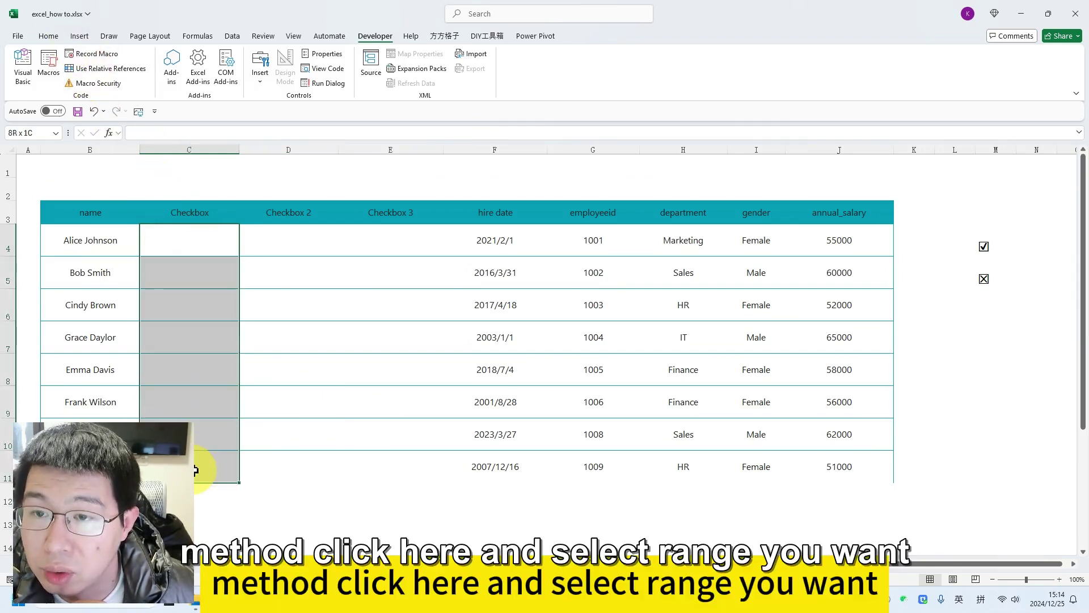
left_click(81, 37)
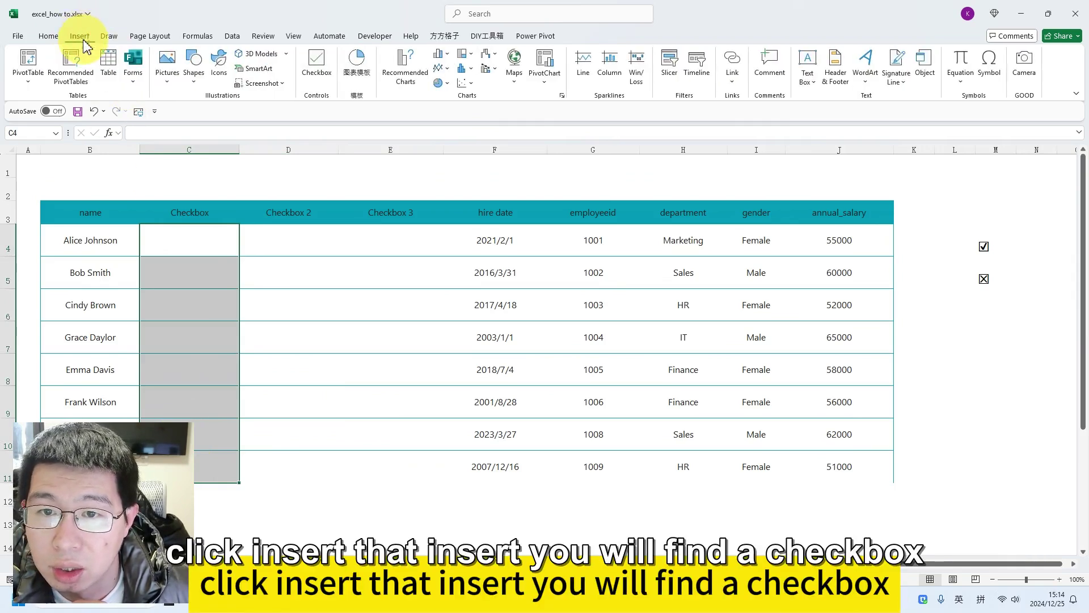
left_click(321, 71)
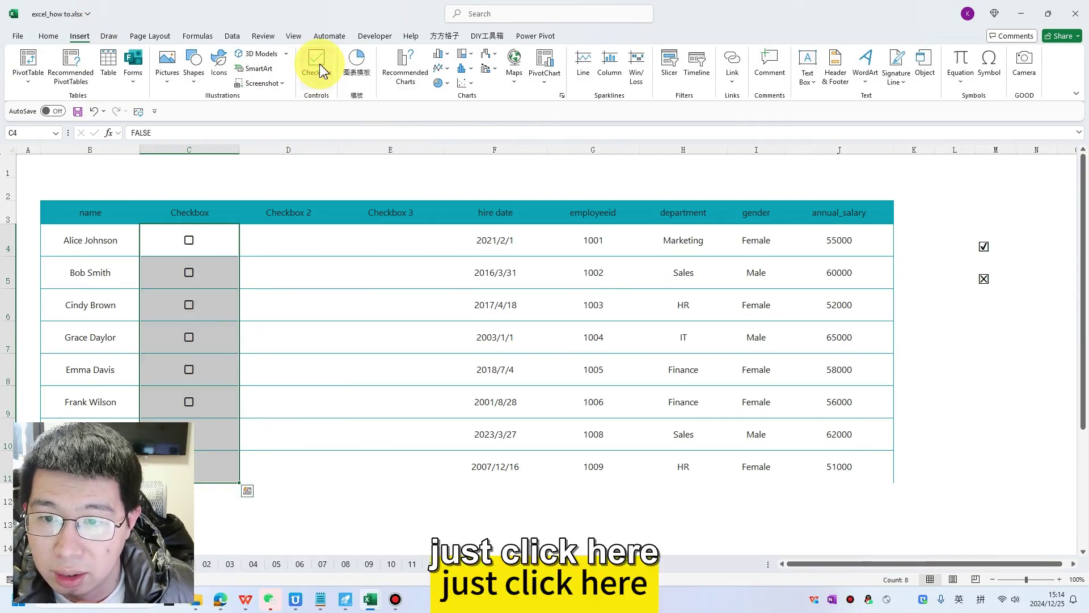
left_click(276, 273)
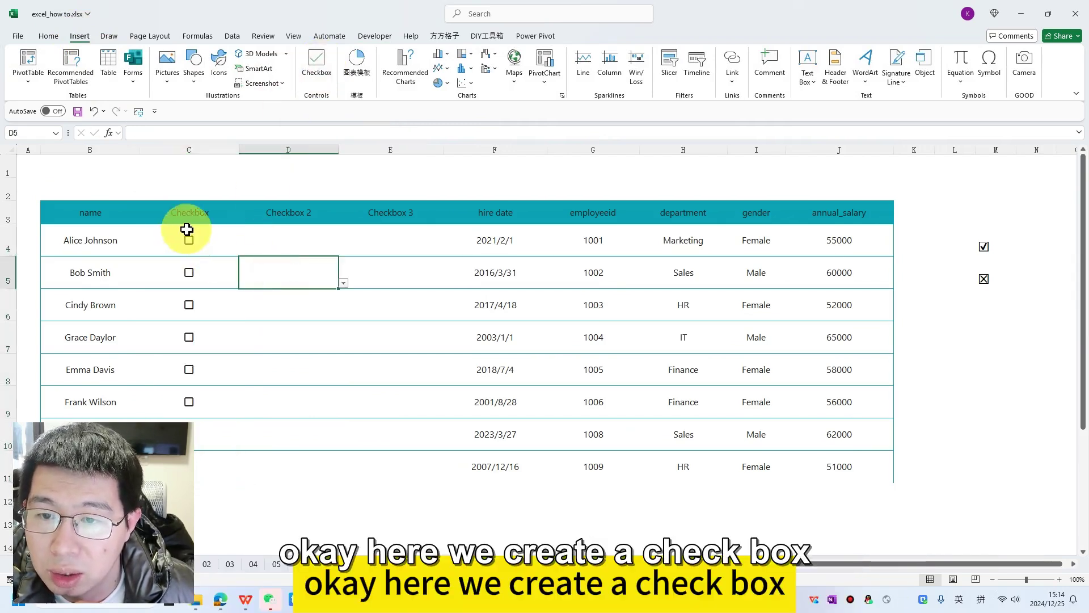
- Test the new checkboxes in C4, C5 and C6 by ticking each one and clearing it again
left_click(158, 239)
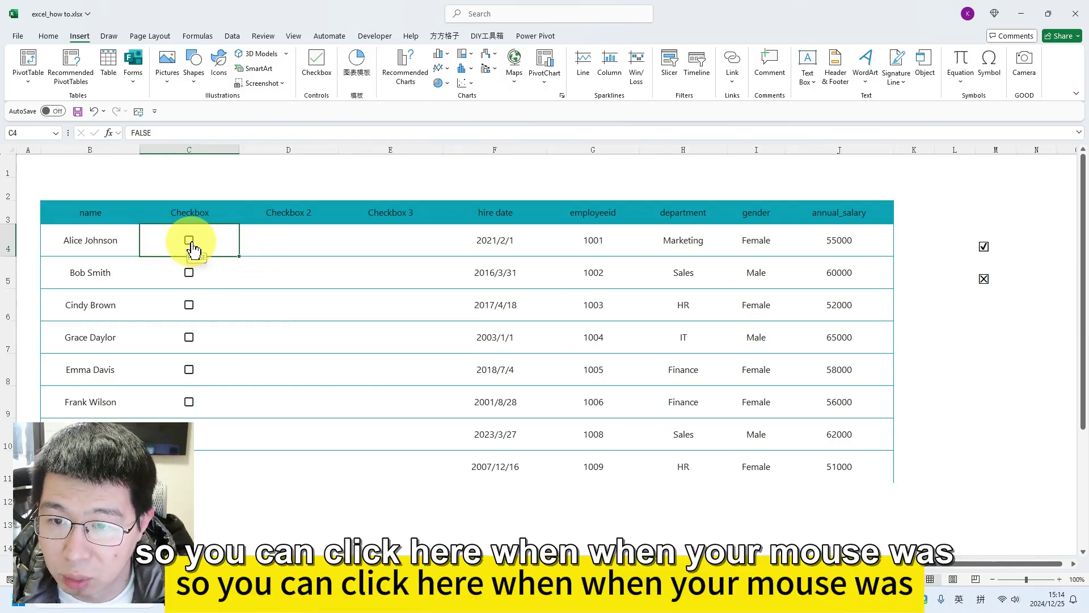
left_click(263, 295)
left_click(199, 261)
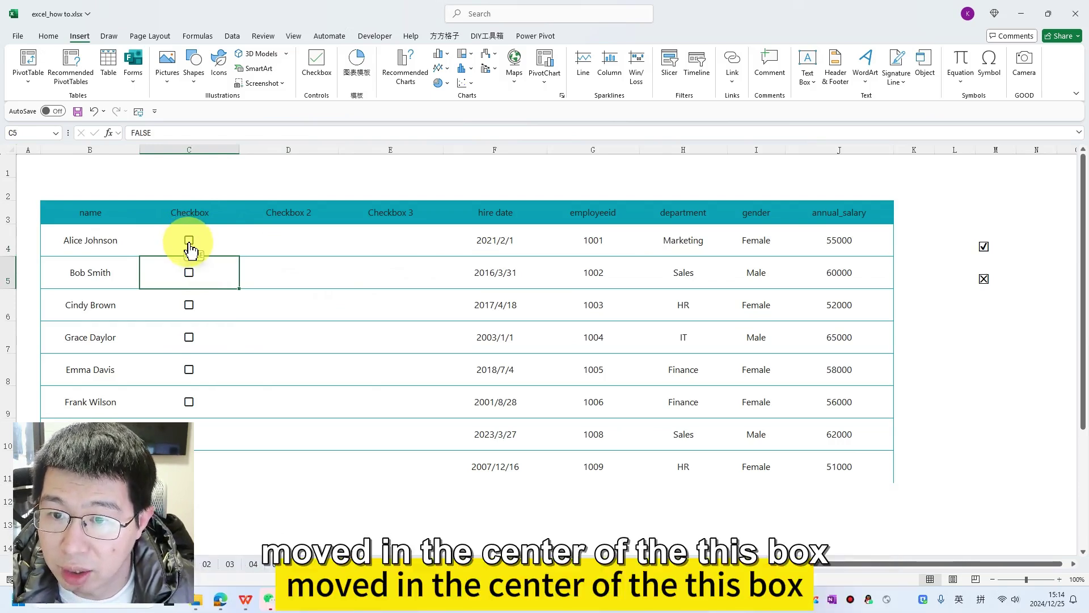
left_click(189, 243)
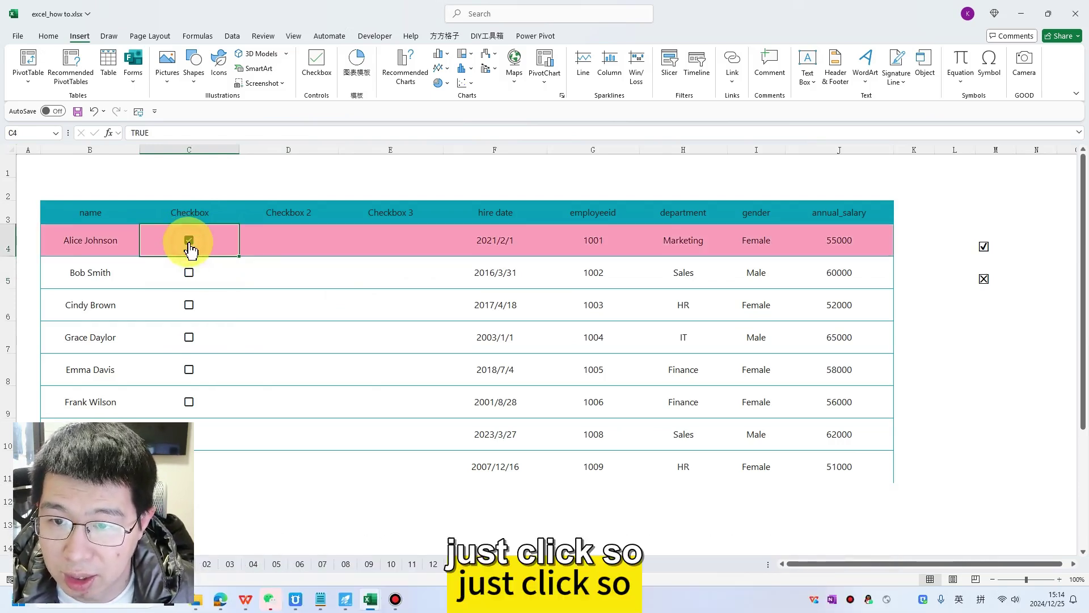
left_click(189, 242)
left_click(190, 273)
left_click(190, 273)
left_click(191, 307)
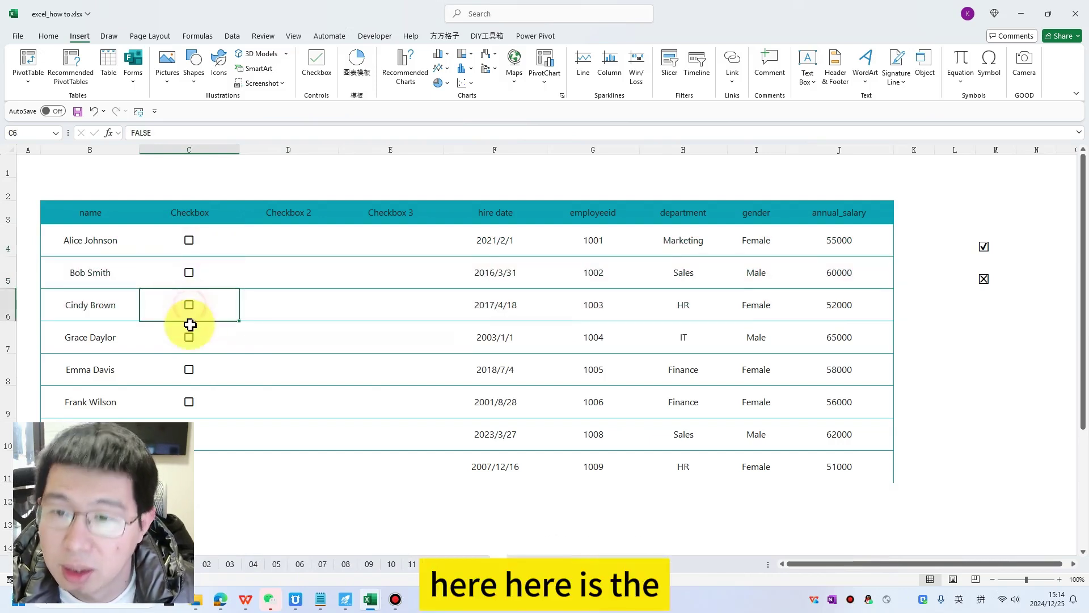
left_click(191, 311)
left_click_drag(196, 245, 199, 474)
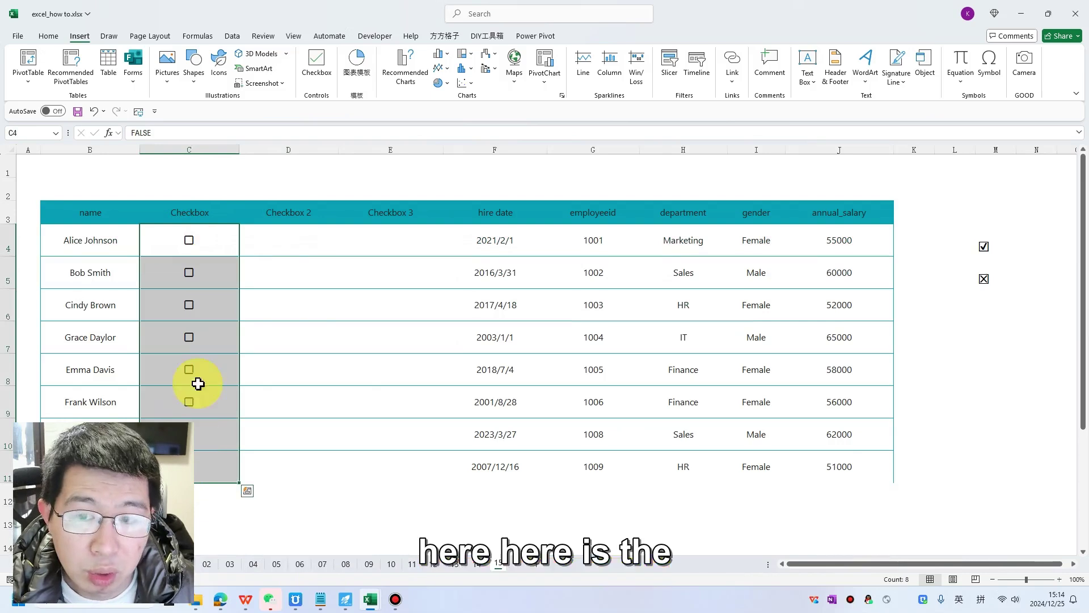
- Examine the empty Checkbox 2 cells D4:D11 and the two box symbols prepared in M4 and M5
left_click(304, 244)
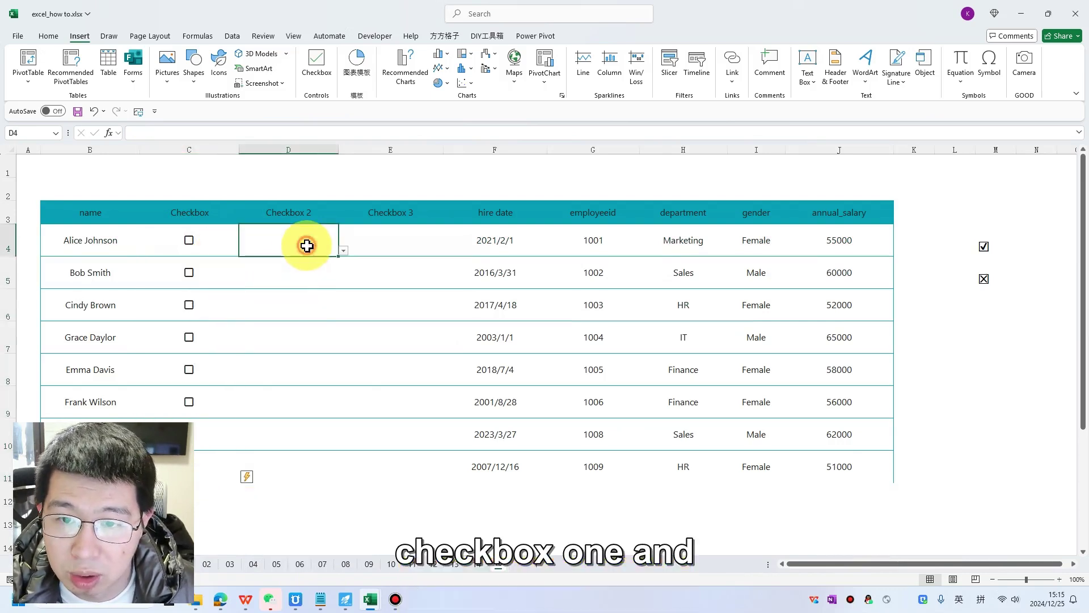
left_click(307, 241)
left_click_drag(299, 242, 291, 476)
left_click_drag(288, 249, 286, 475)
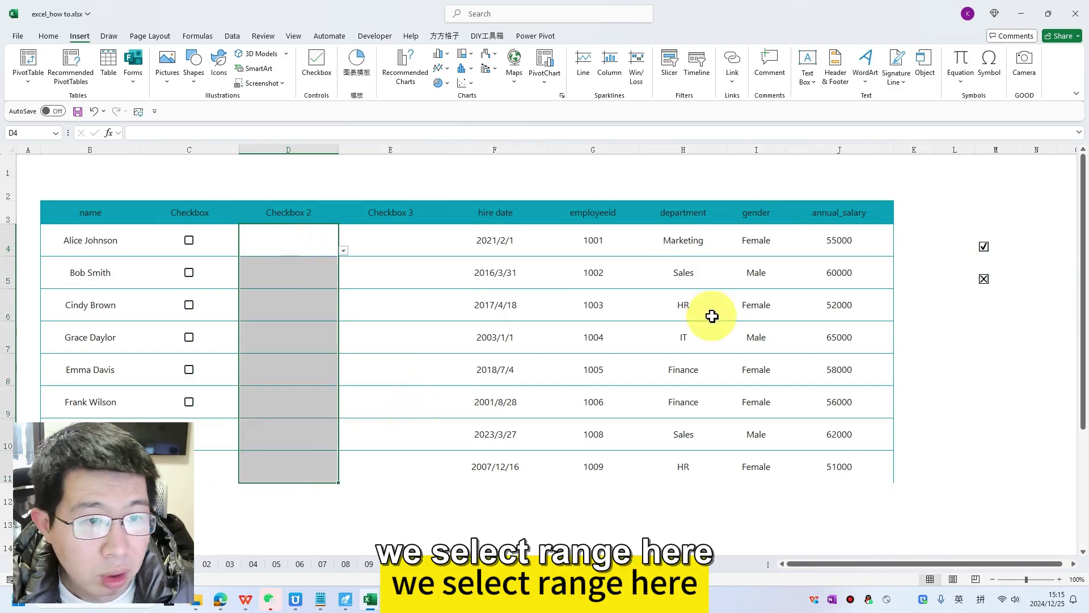
left_click(995, 244)
left_click(994, 281)
left_click(992, 238)
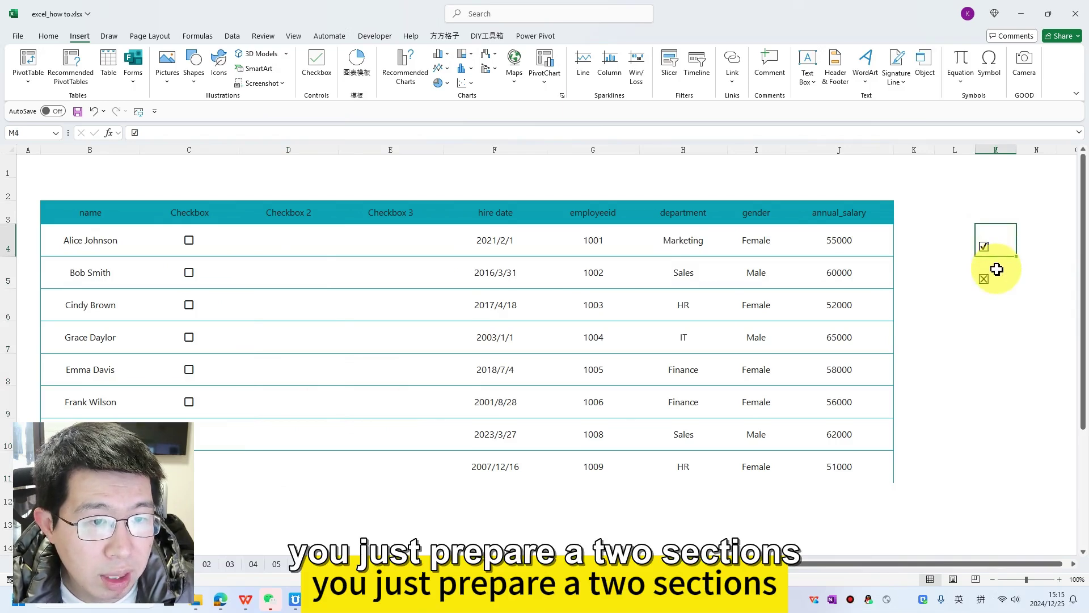
left_click(995, 241)
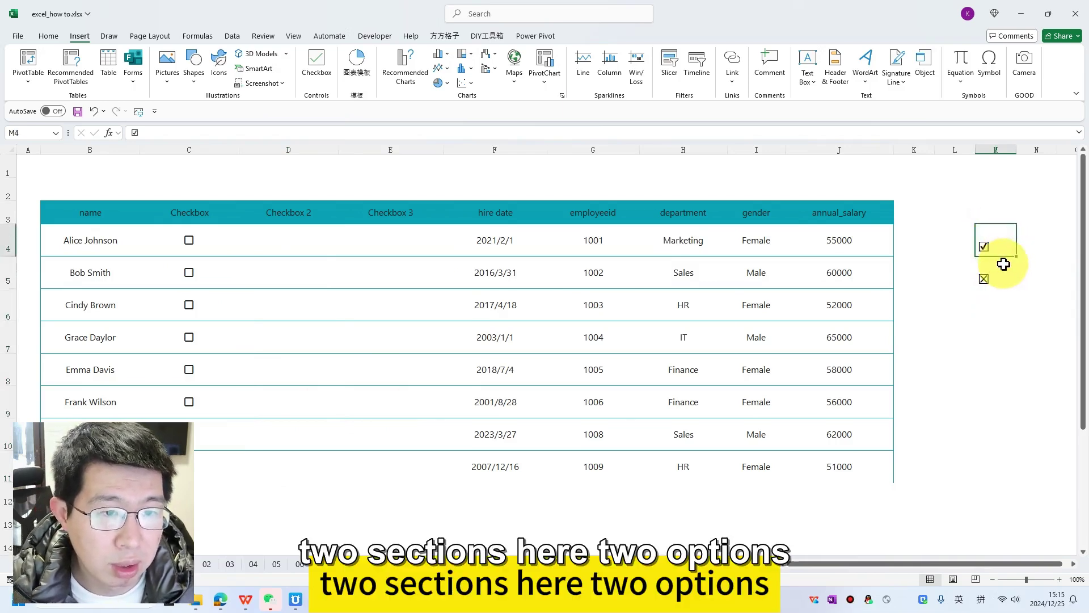
left_click(997, 265)
left_click_drag(999, 240, 997, 271)
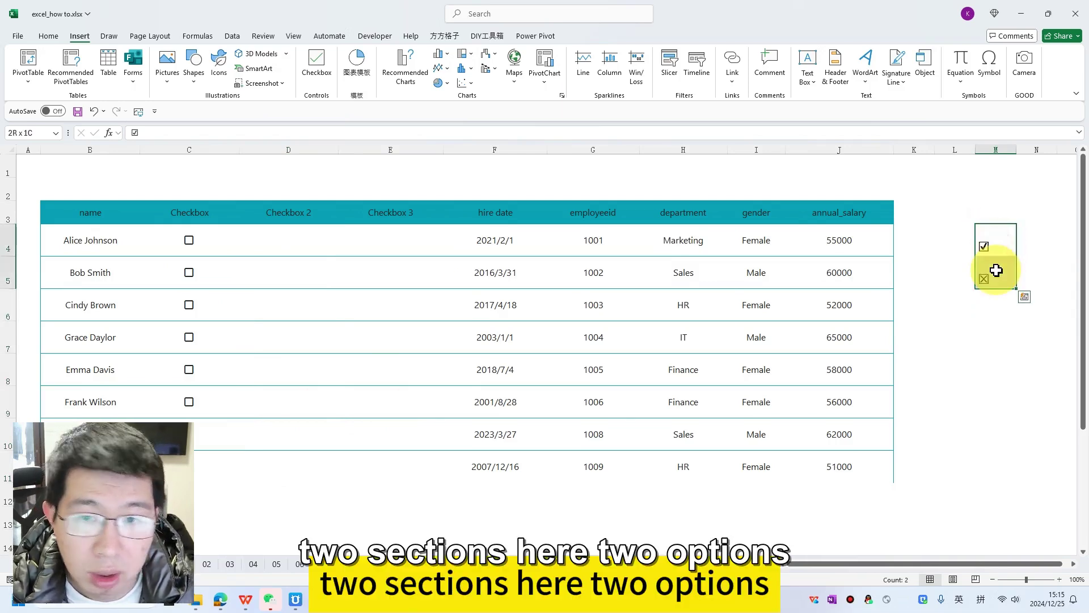
left_click(995, 246)
left_click(995, 277)
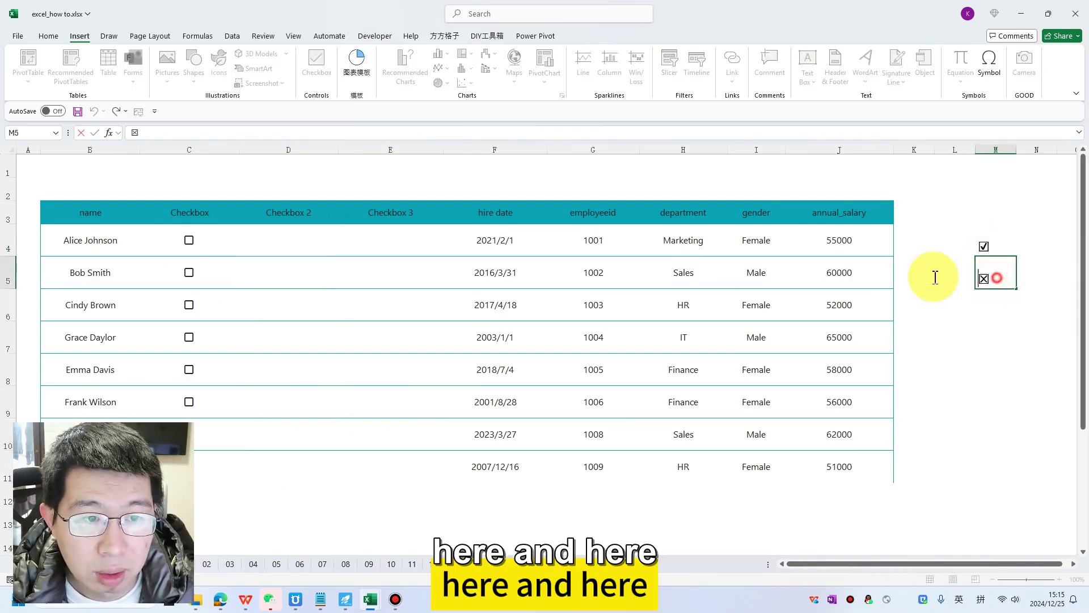
left_click(994, 243)
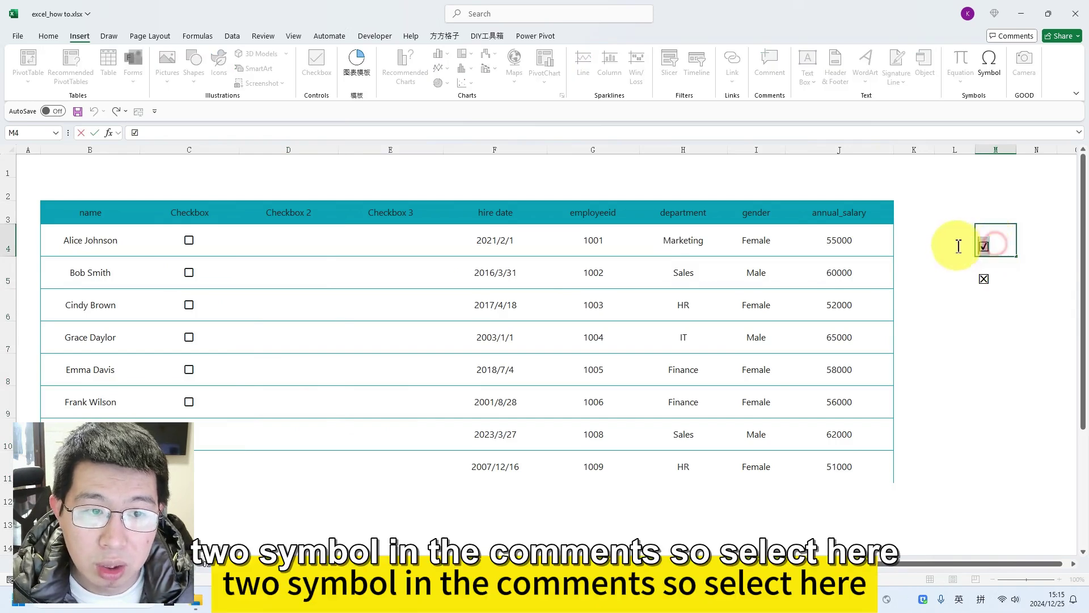
left_click(997, 276)
- Open data validation for the Checkbox 2 cells D4:D11 and set the allowed type to List
left_click(303, 306)
left_click_drag(277, 238, 264, 468)
left_click(232, 36)
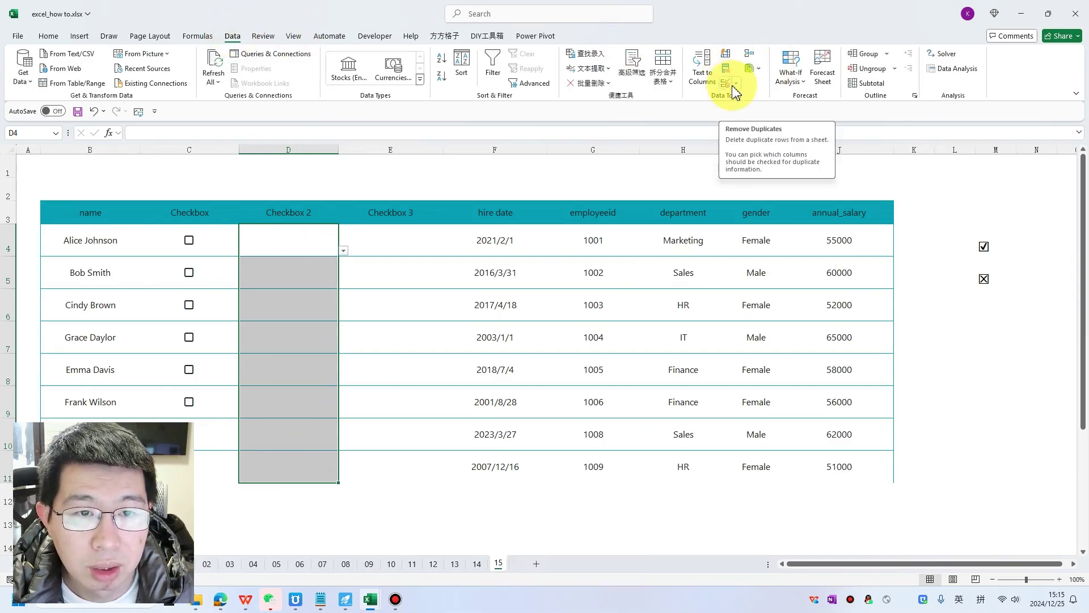
left_click(736, 84)
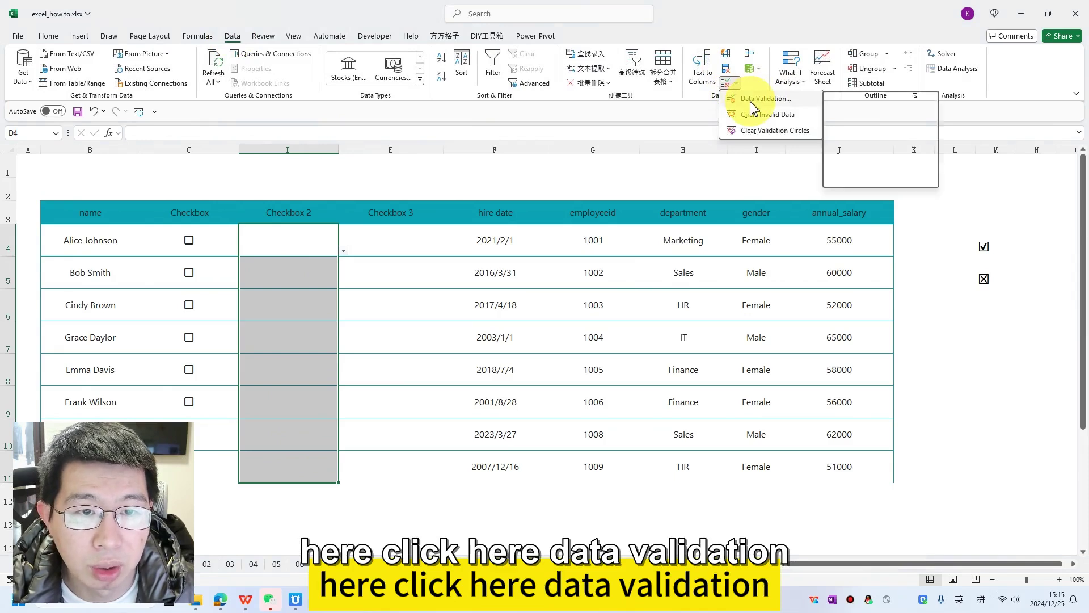
left_click(754, 101)
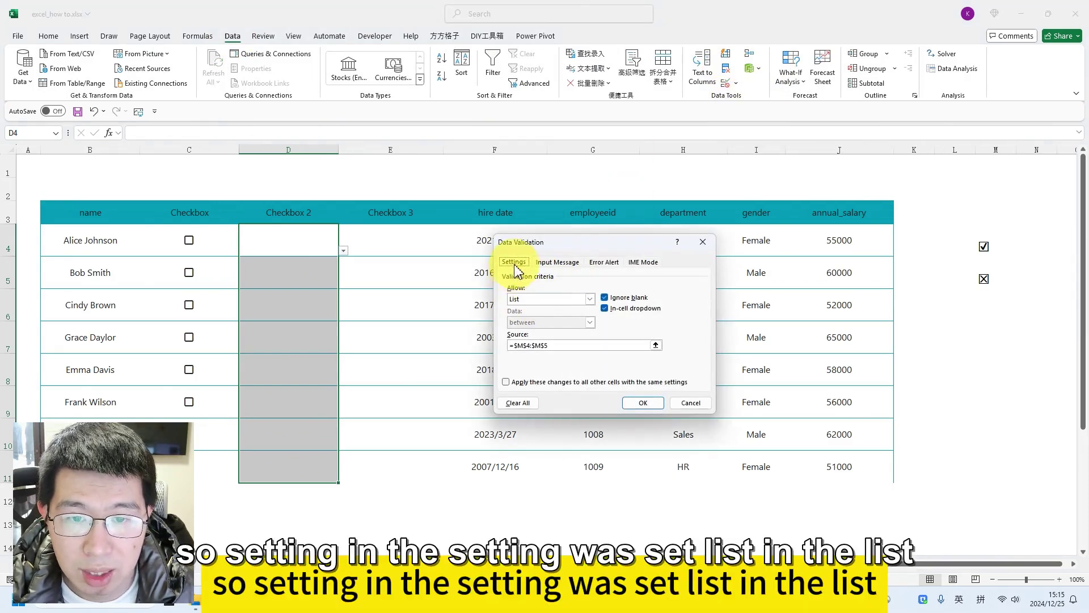
left_click(542, 298)
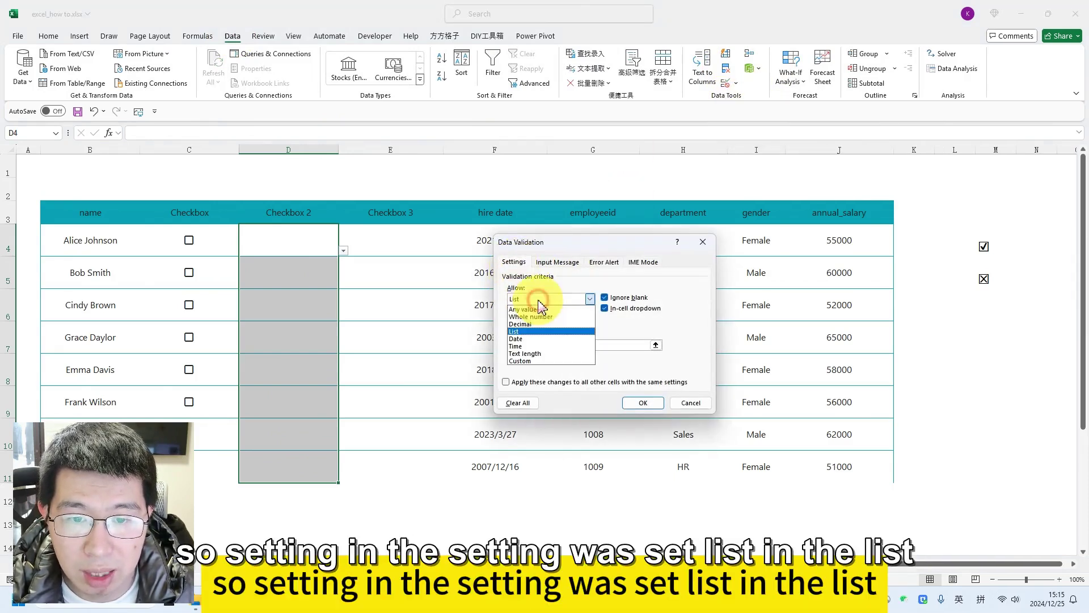
left_click(533, 332)
- Set the validation source to =$M$4:$M$5 and apply the rule
left_click(562, 343)
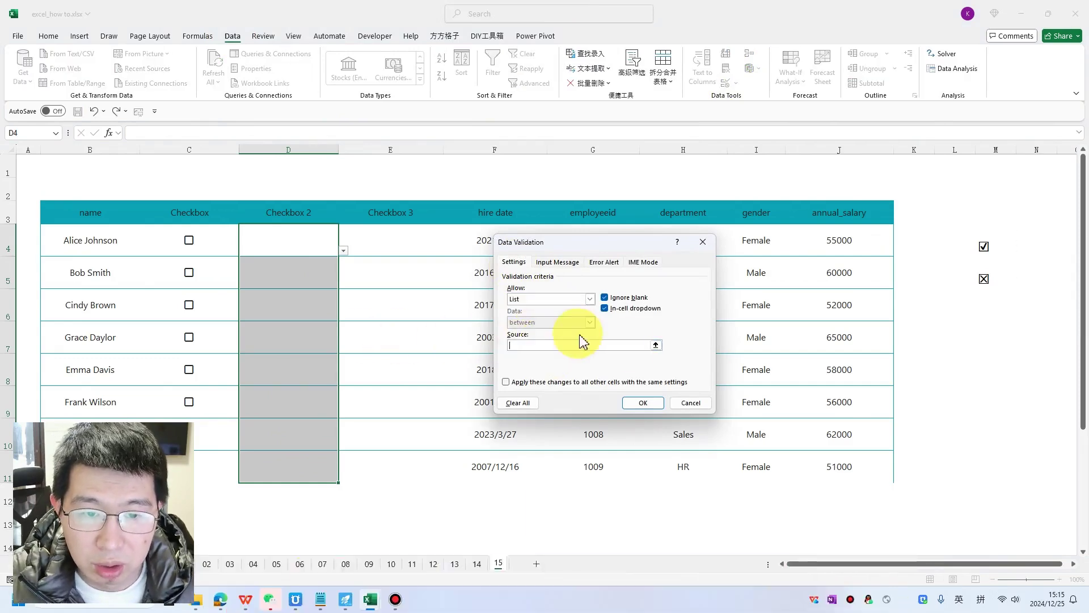
left_click(657, 346)
left_click_drag(990, 244, 989, 275)
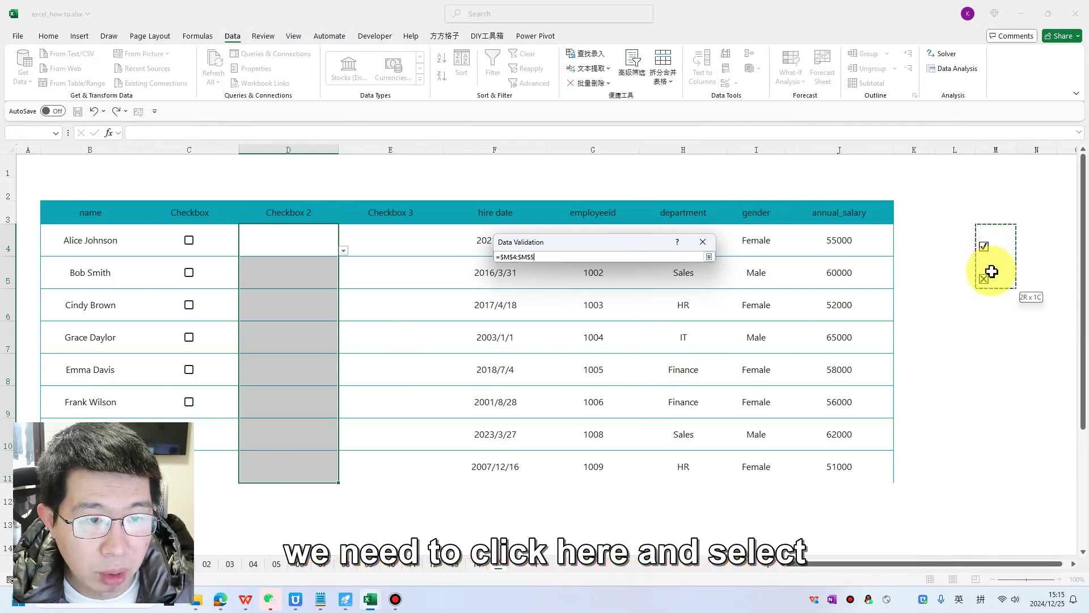
left_click(709, 256)
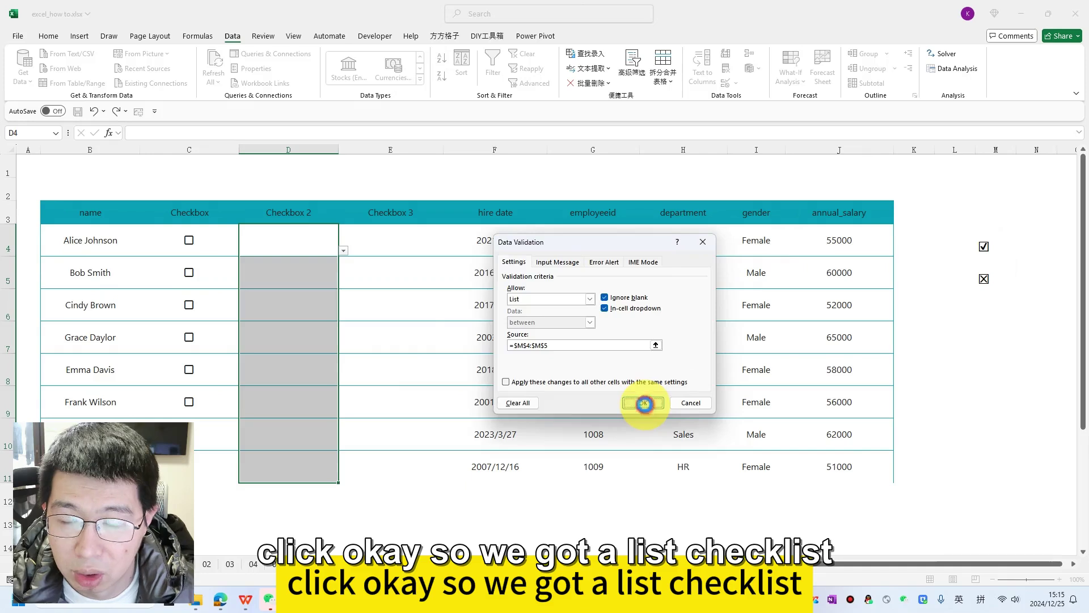
left_click(643, 403)
- Choose the checked box from the dropdown lists in D4, D5 and D6
left_click(308, 243)
left_click(343, 250)
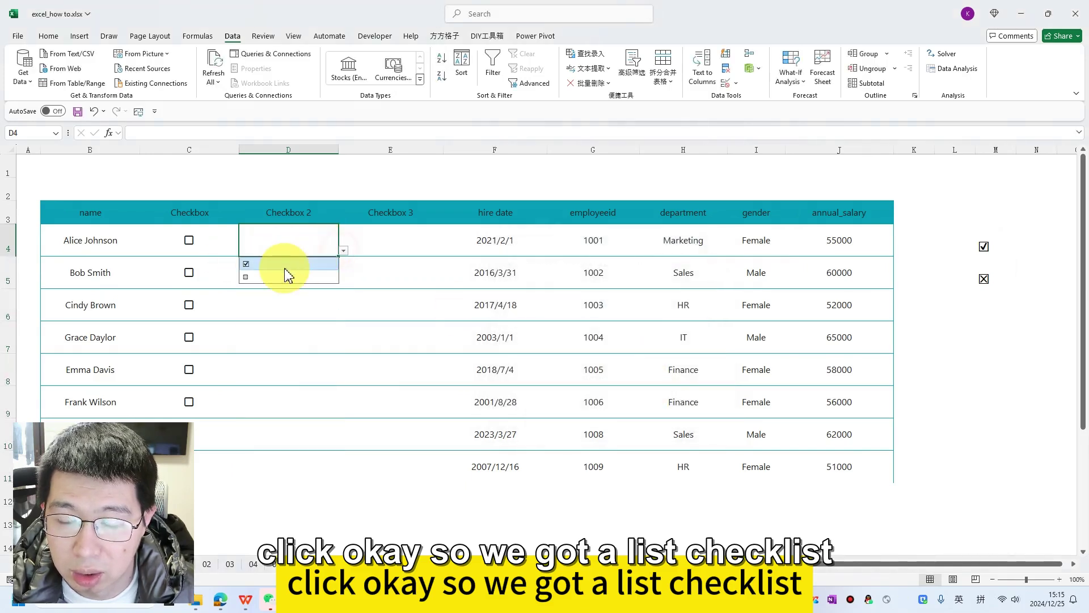
left_click(282, 264)
left_click(317, 278)
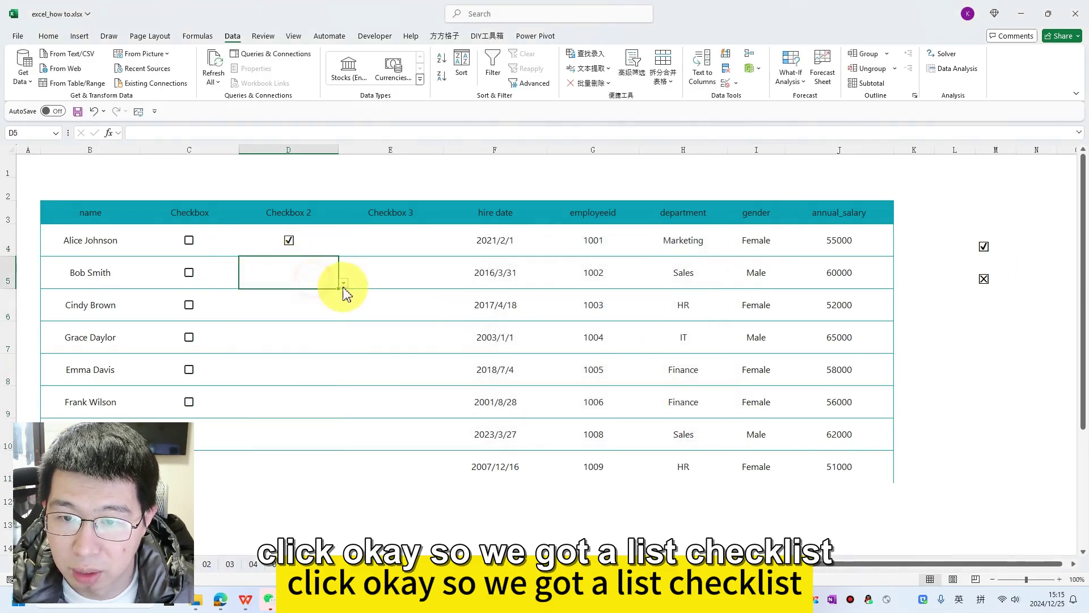
left_click(343, 283)
left_click(287, 296)
left_click(301, 314)
left_click(342, 316)
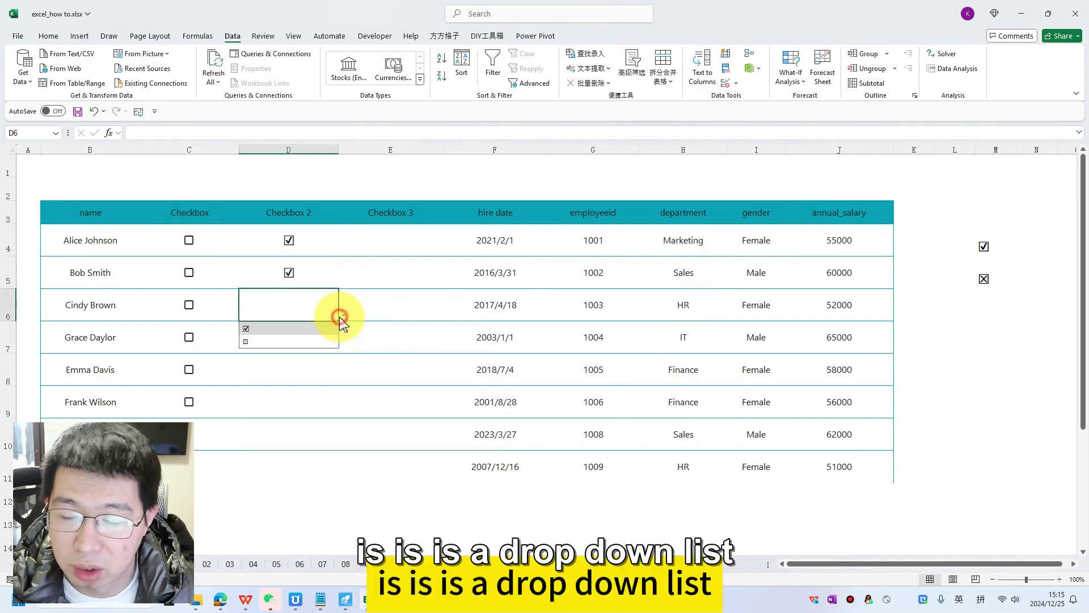
left_click(318, 345)
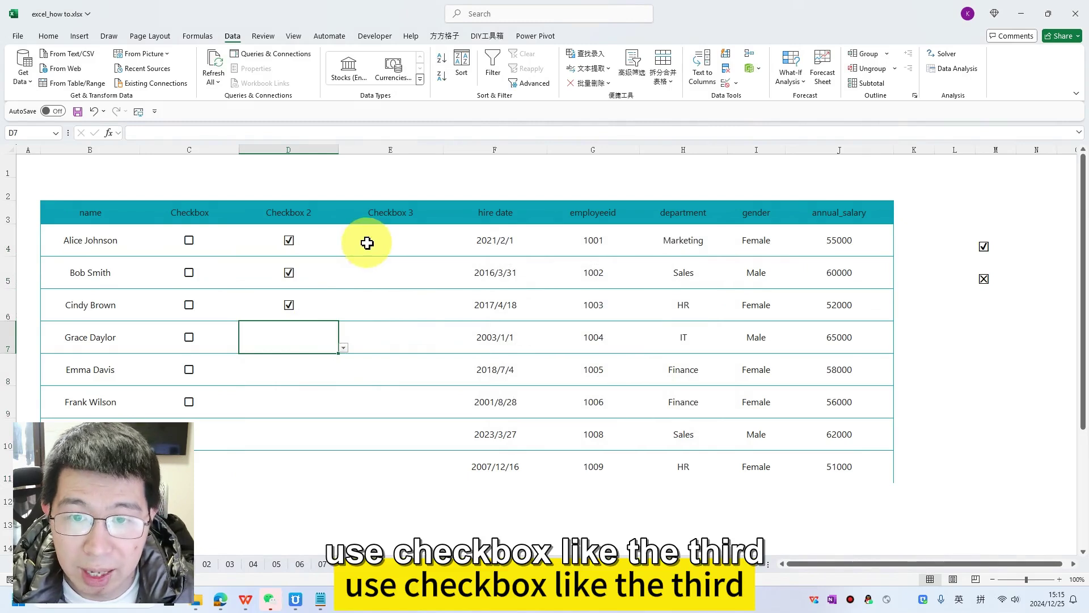
- Review the Checkbox and Checkbox 2 columns and choose the checked box from the dropdown list in D7
left_click(392, 239)
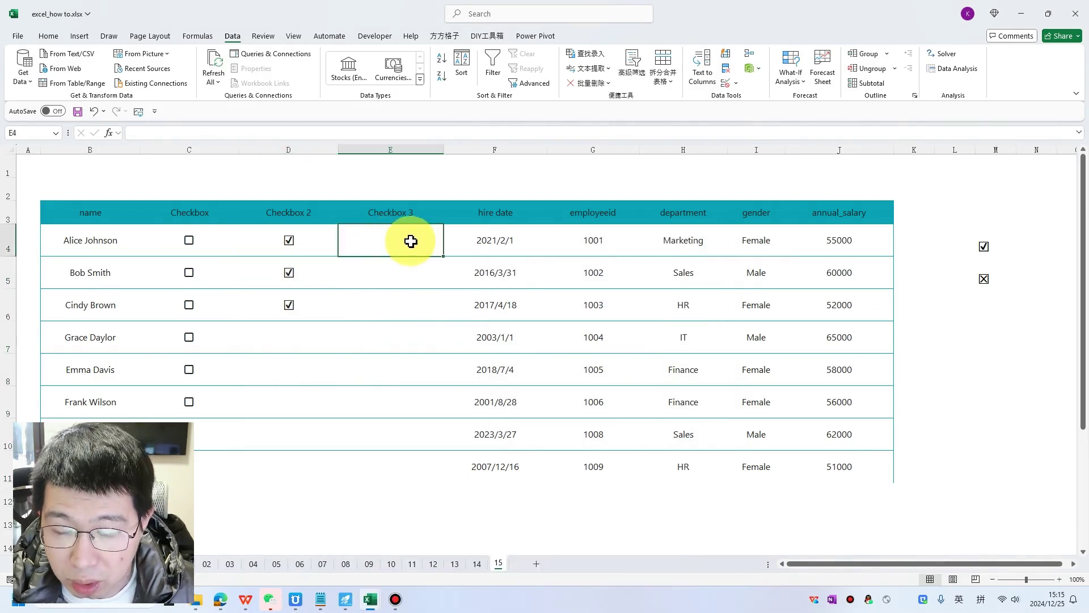
left_click_drag(181, 235, 195, 412)
left_click_drag(304, 241, 299, 437)
left_click_drag(207, 242, 202, 430)
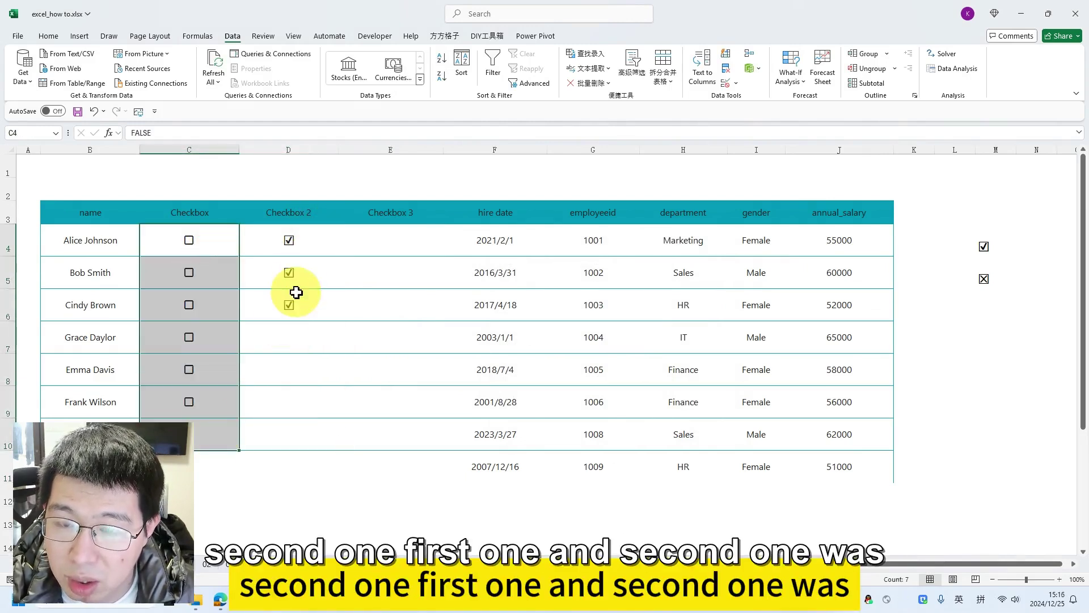
left_click_drag(291, 251, 291, 457)
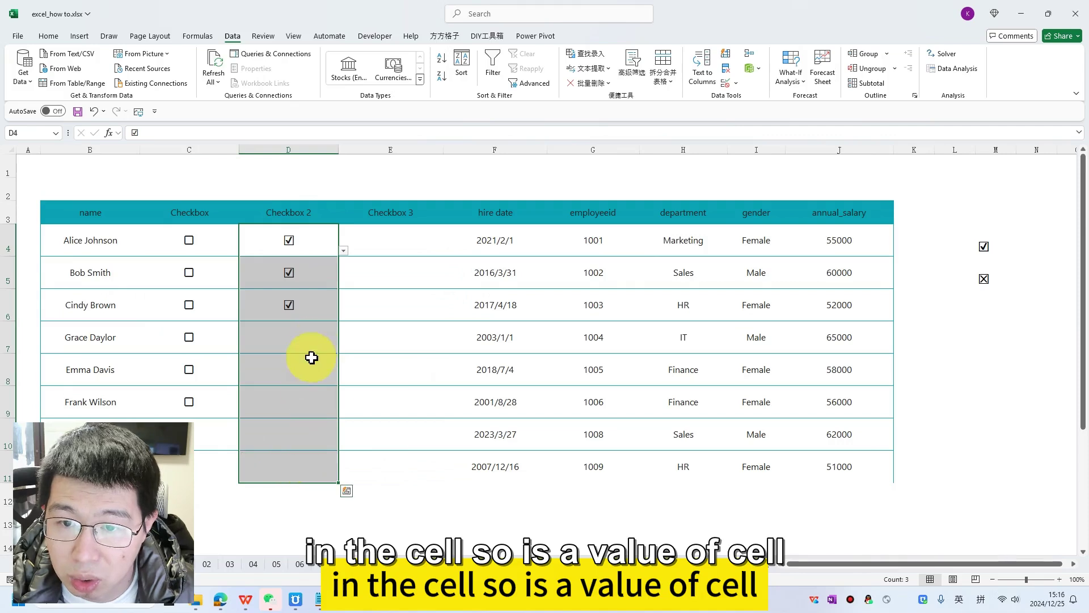
left_click(316, 334)
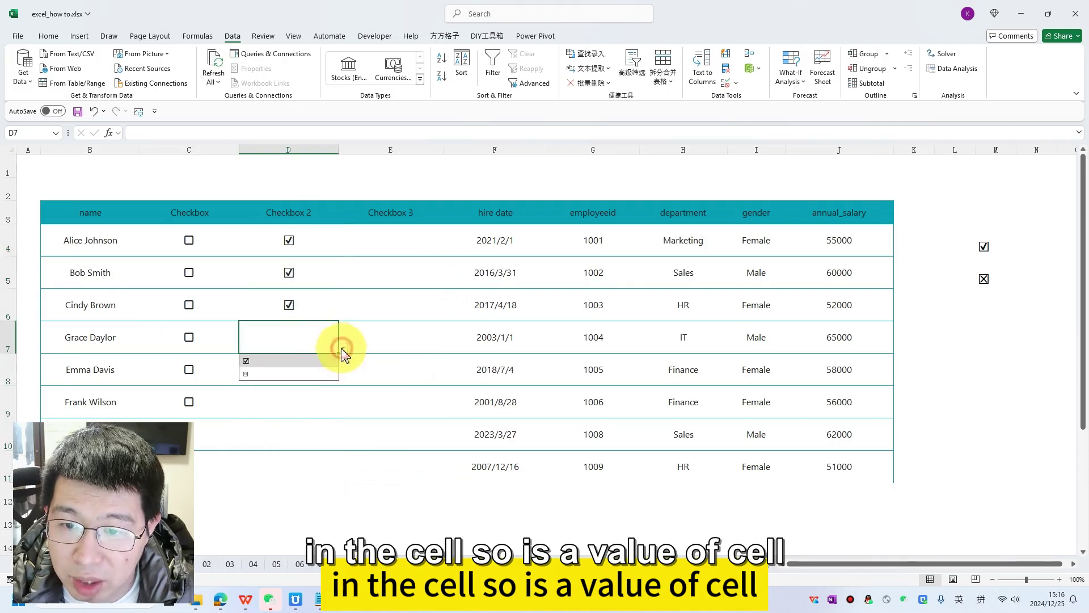
left_click(284, 362)
- Tick the built-in checkbox in C5 and compare the underlying cell values of C5 and C4
left_click(209, 338)
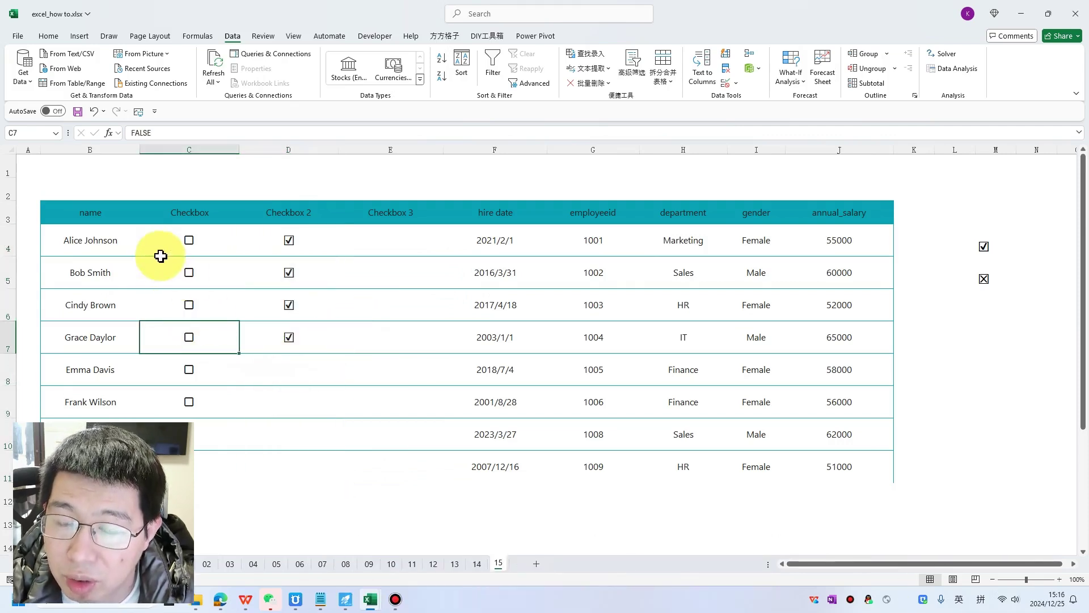
left_click(197, 243)
left_click(190, 273)
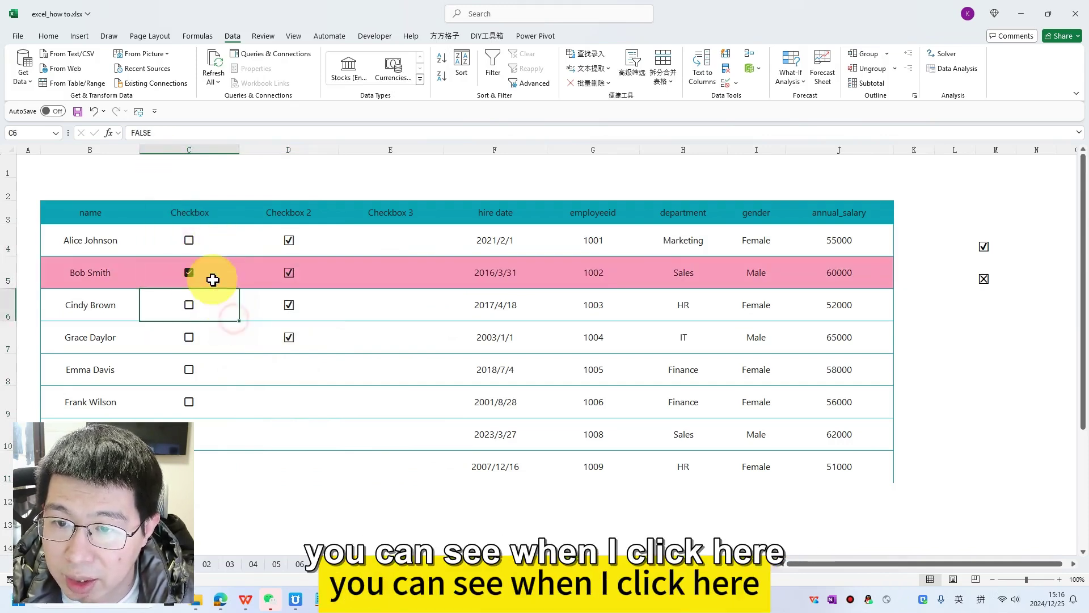
left_click(191, 275)
left_click(192, 277)
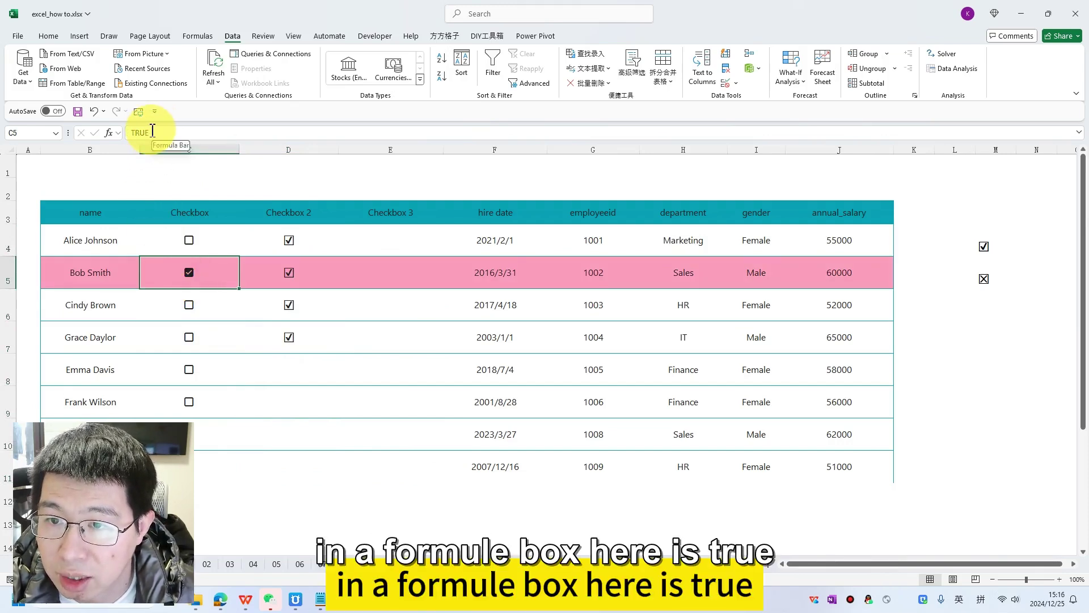
left_click(203, 241)
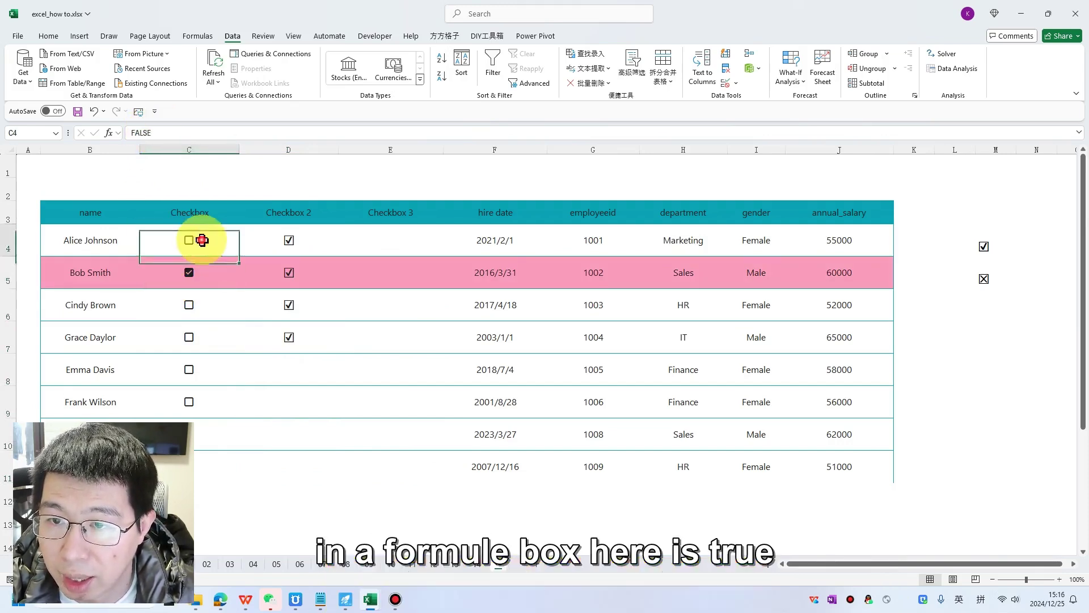
left_click(165, 132)
- Select the Checkbox 3 cells E4:E11 and make sure Developer is enabled under Main Tabs in the ribbon customization options
left_click(371, 334)
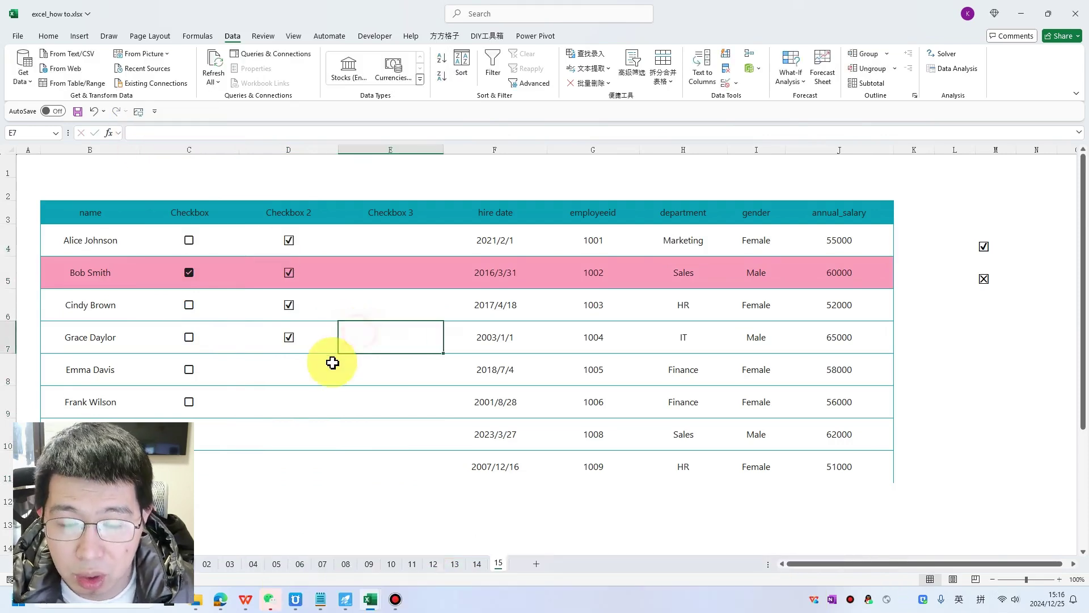
left_click(333, 363)
left_click_drag(398, 241, 398, 469)
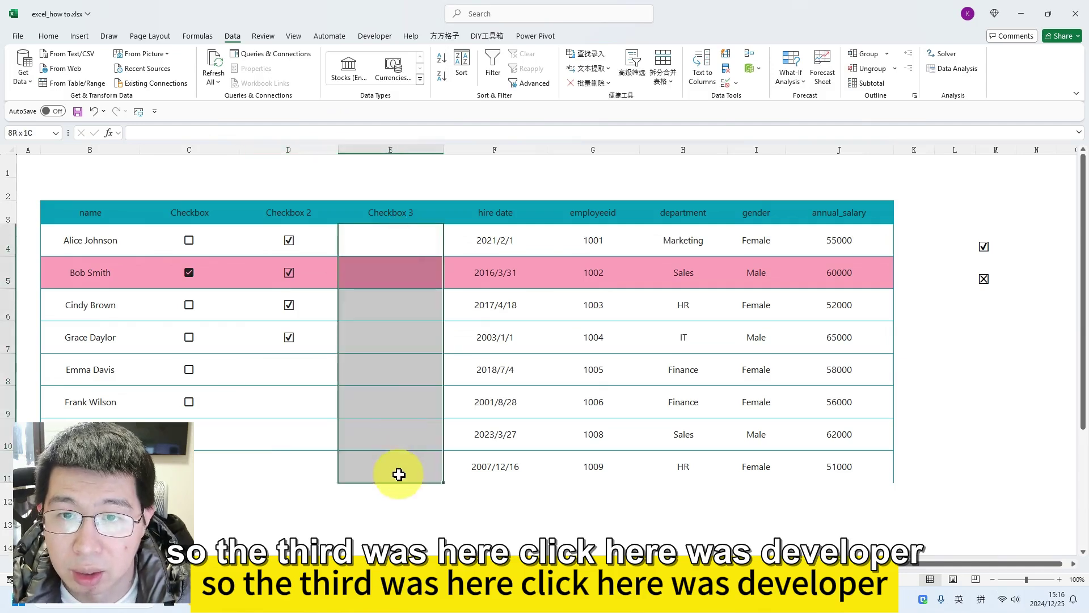
left_click(377, 36)
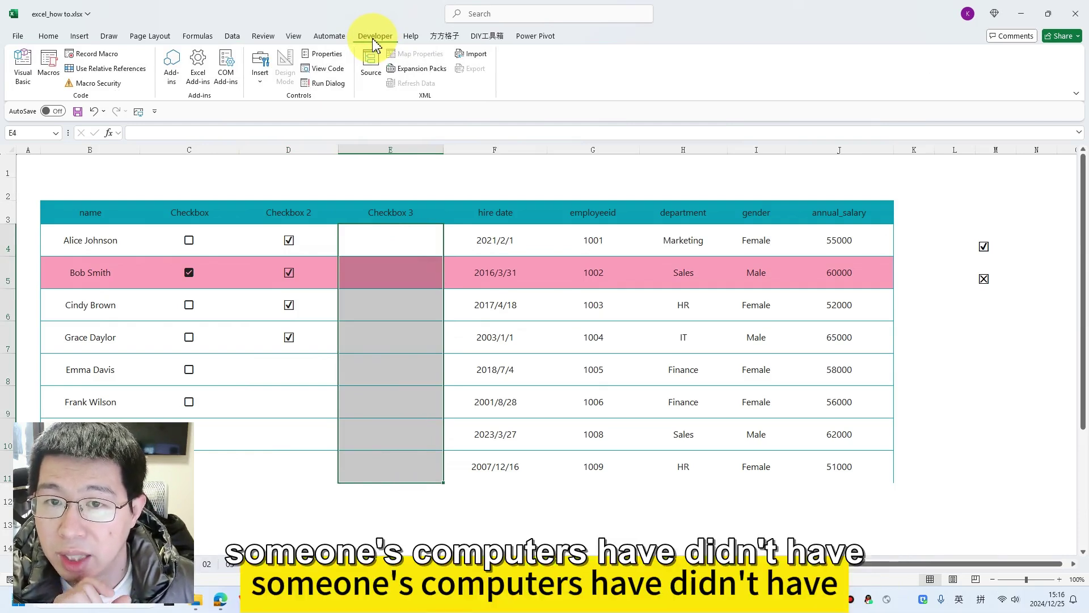
left_click(18, 38)
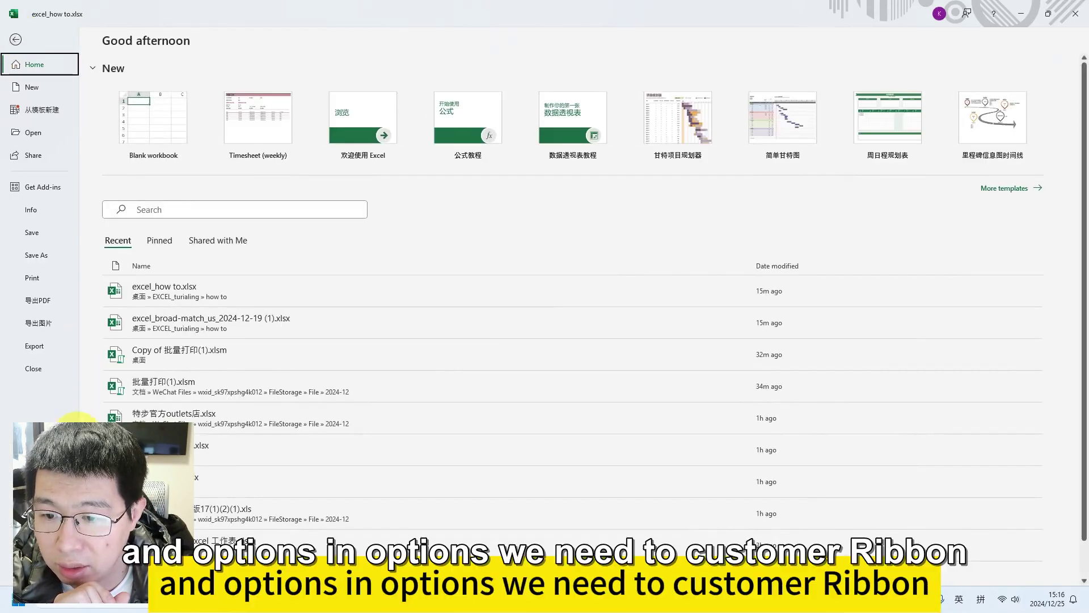
left_click(33, 565)
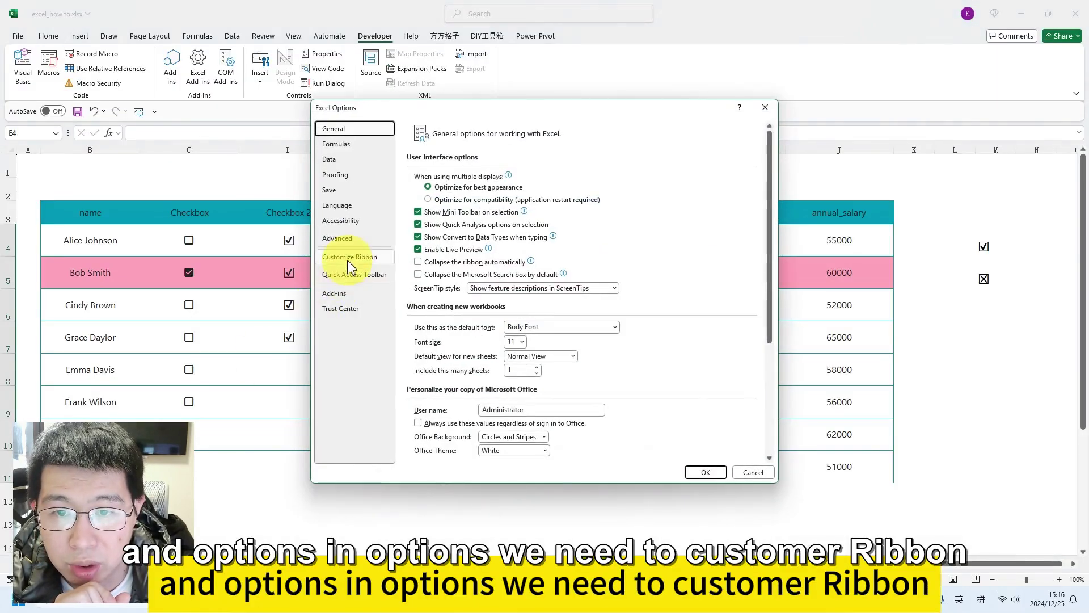
left_click(350, 259)
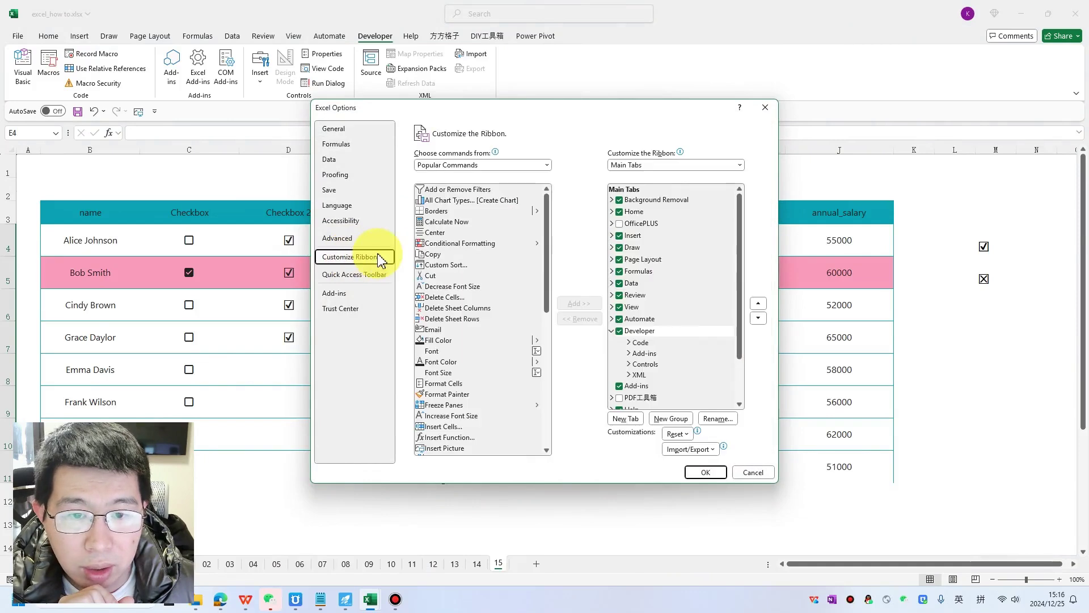
left_click(612, 332)
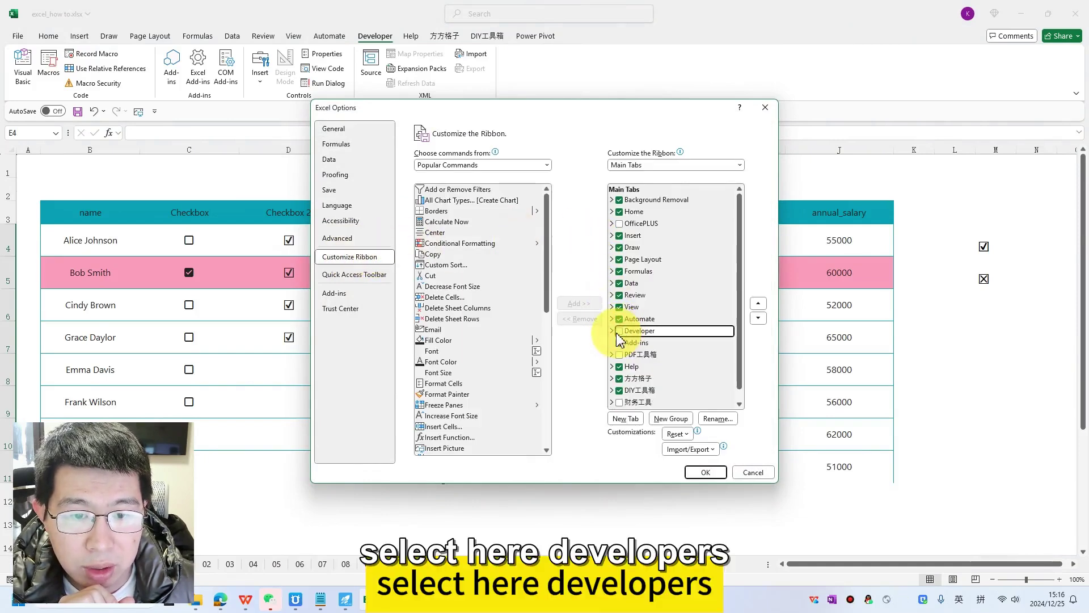
left_click(705, 472)
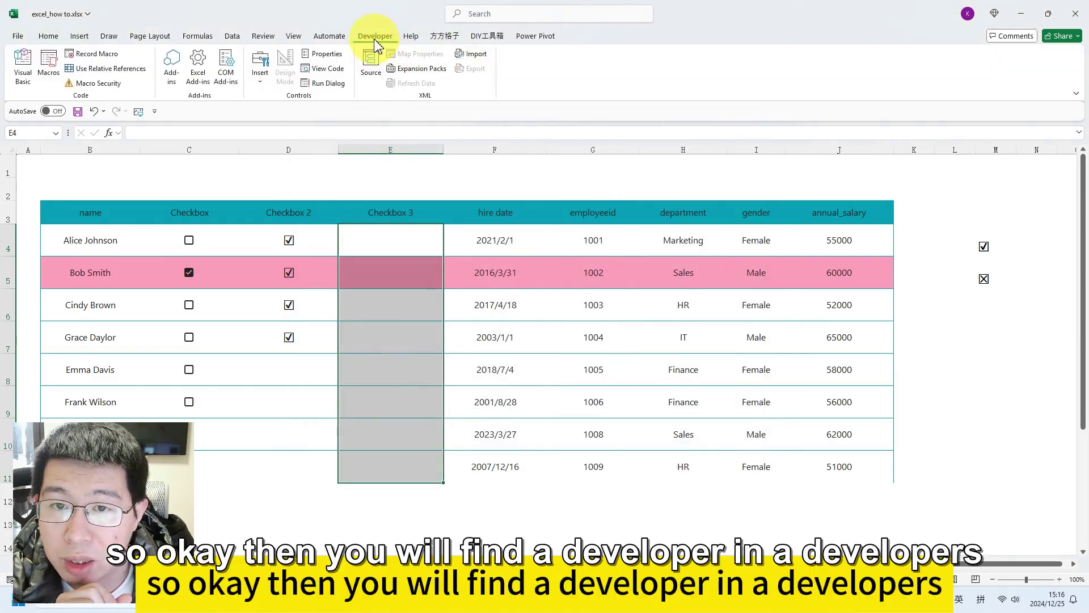
- Insert a form control check box inside cell E4 and delete its label text
left_click(261, 76)
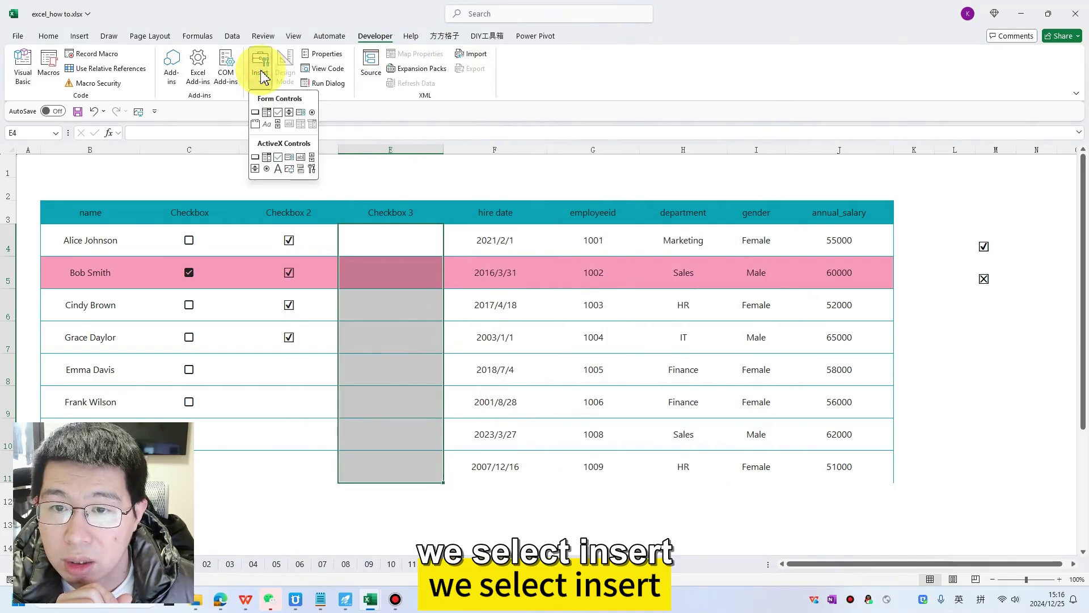
left_click(277, 112)
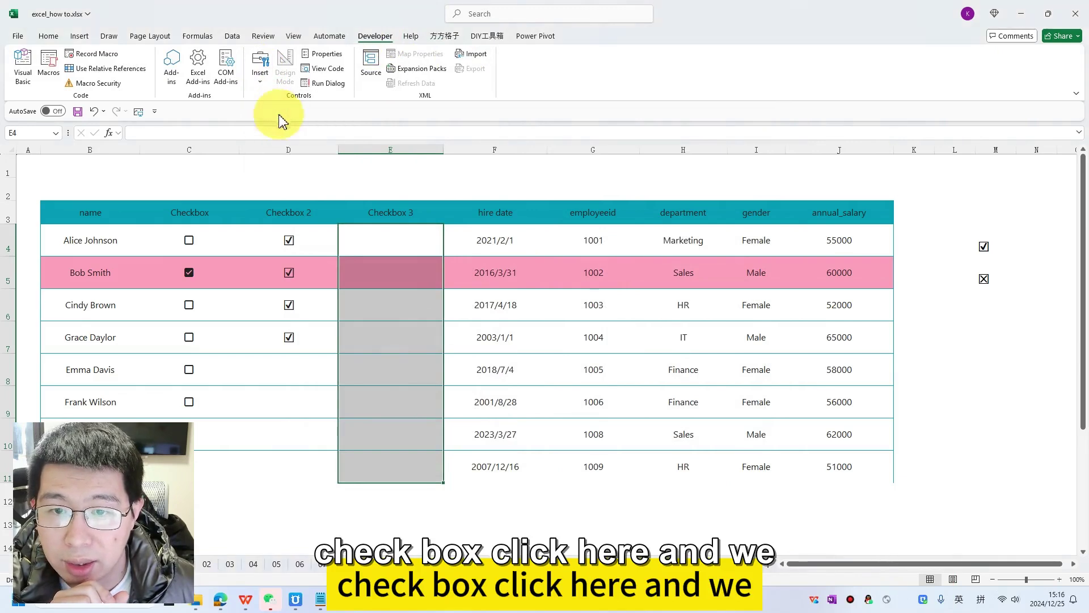
mouse_move(343, 231)
left_mouse_down()
mouse_move(426, 247)
mouse_move(387, 249)
left_mouse_up()
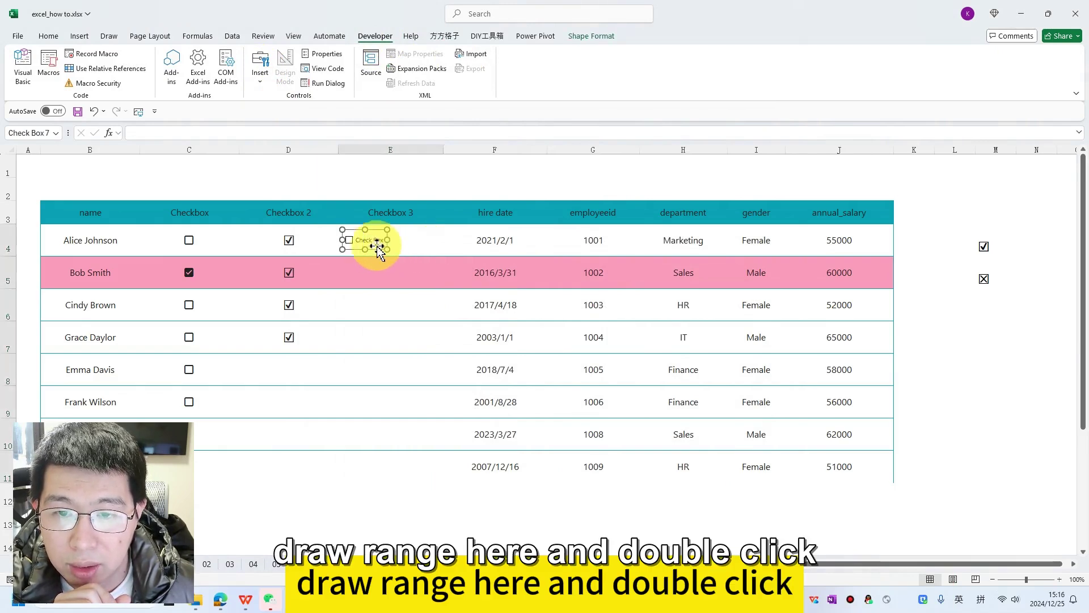
double_click(368, 243)
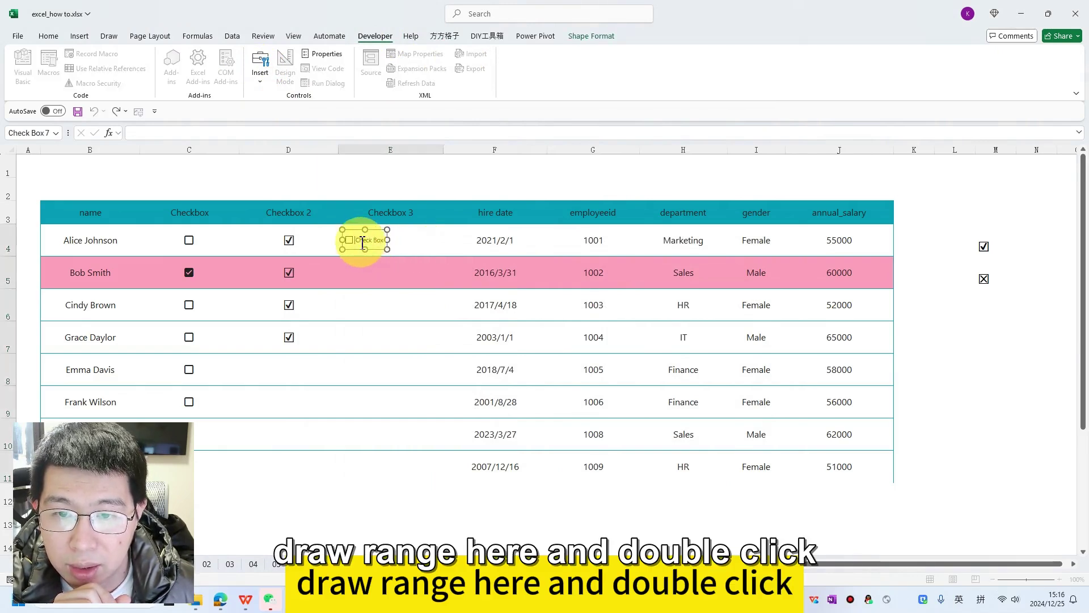
left_click(411, 243)
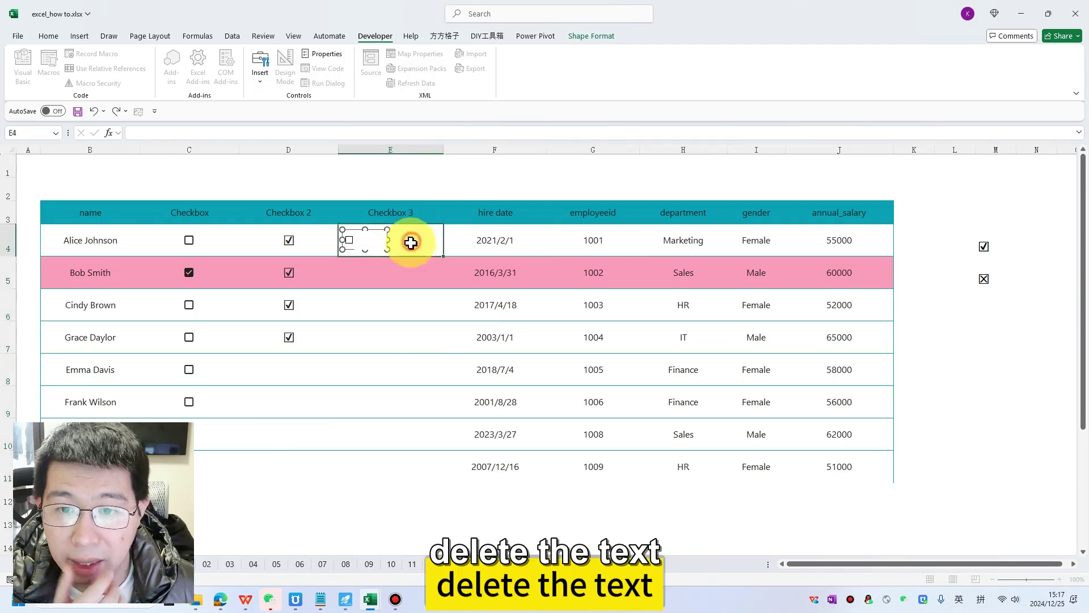
- Set the cell link of the E4 check box control to $E$4 in its format settings
right_click(350, 242)
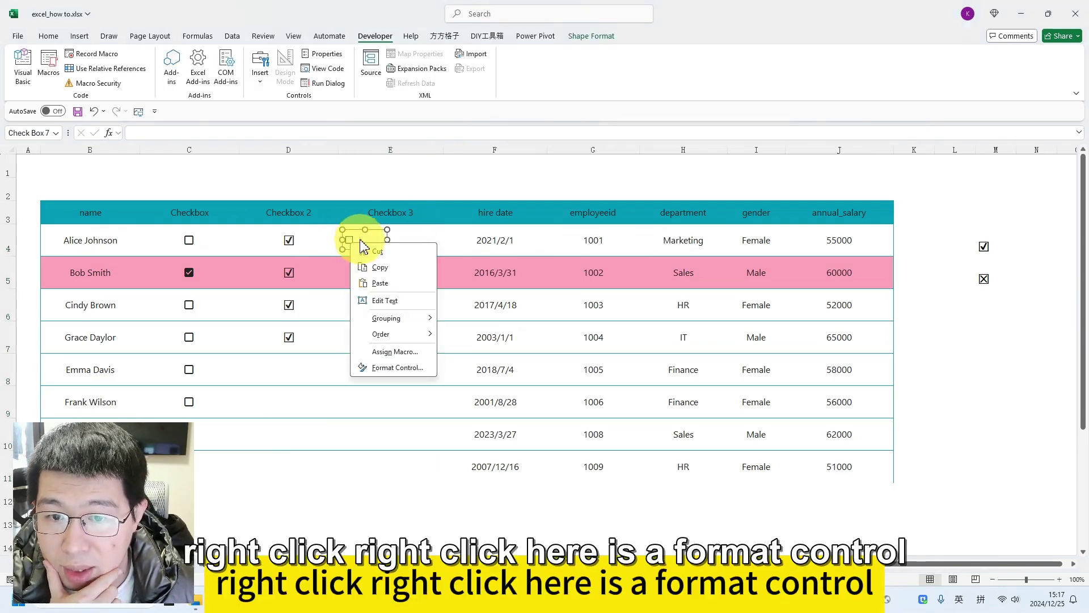
left_click(397, 368)
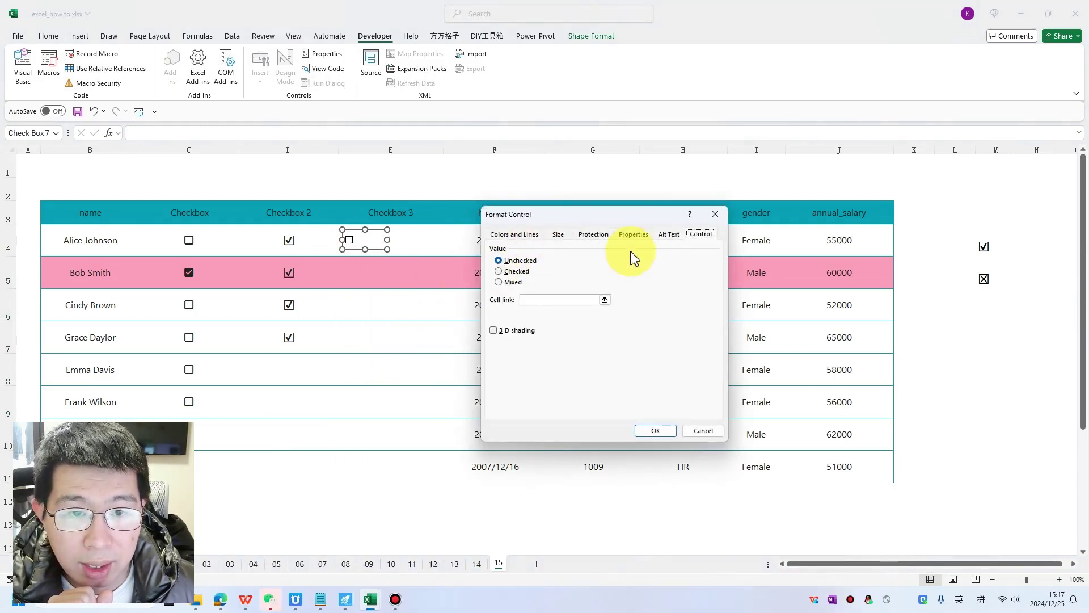
left_click_drag(624, 214, 667, 239)
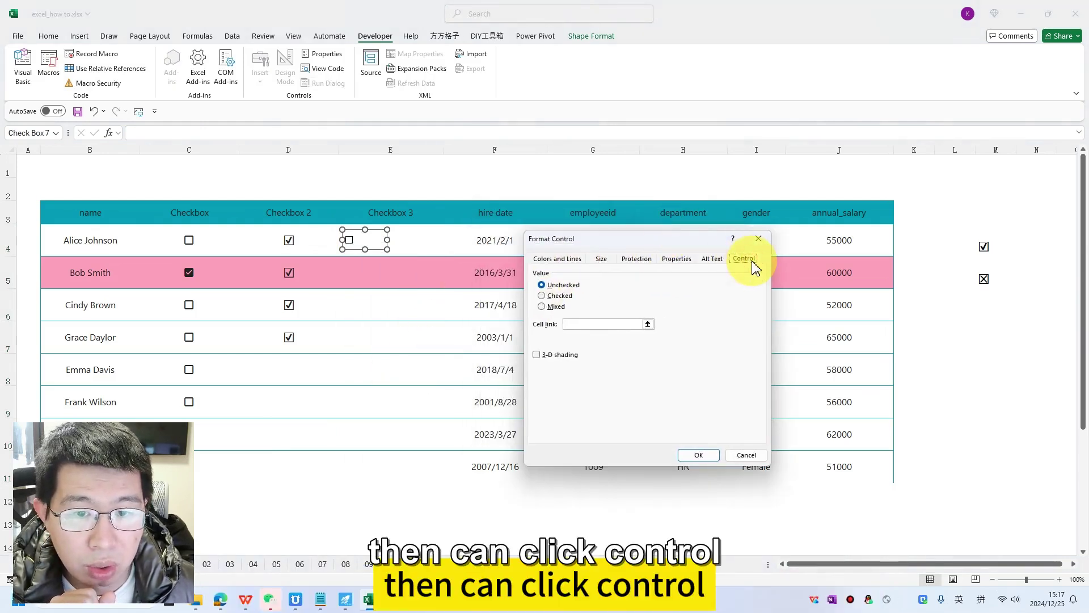
left_click(584, 323)
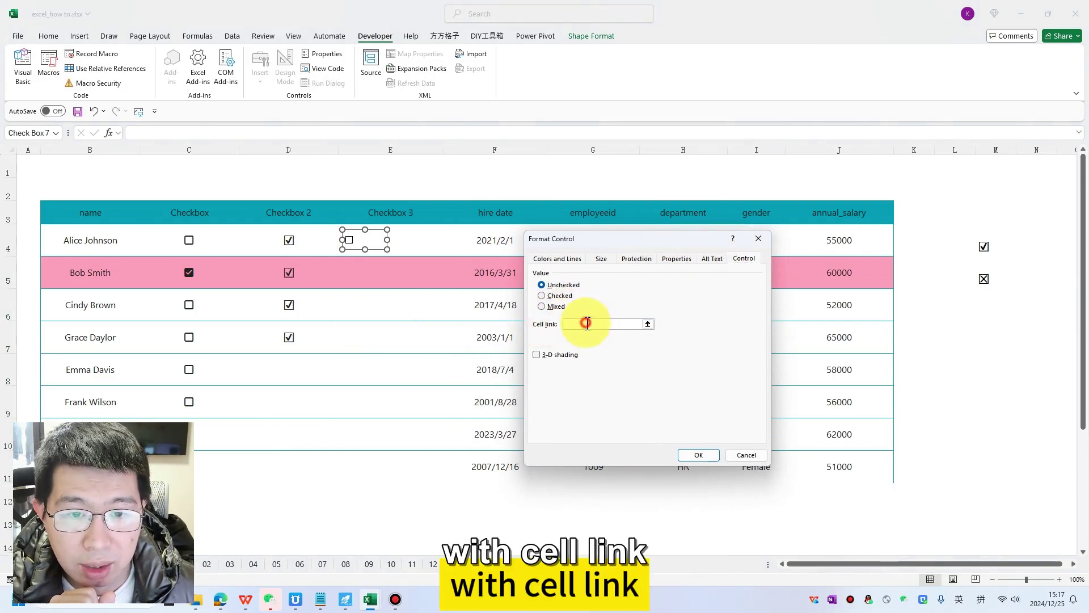
left_click(648, 325)
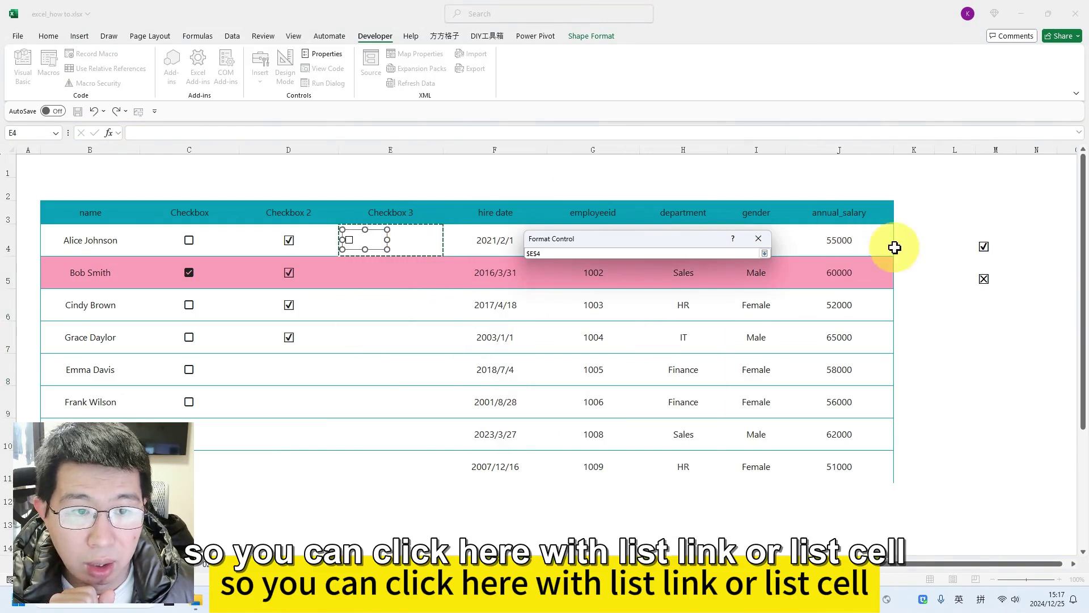
left_click(914, 233)
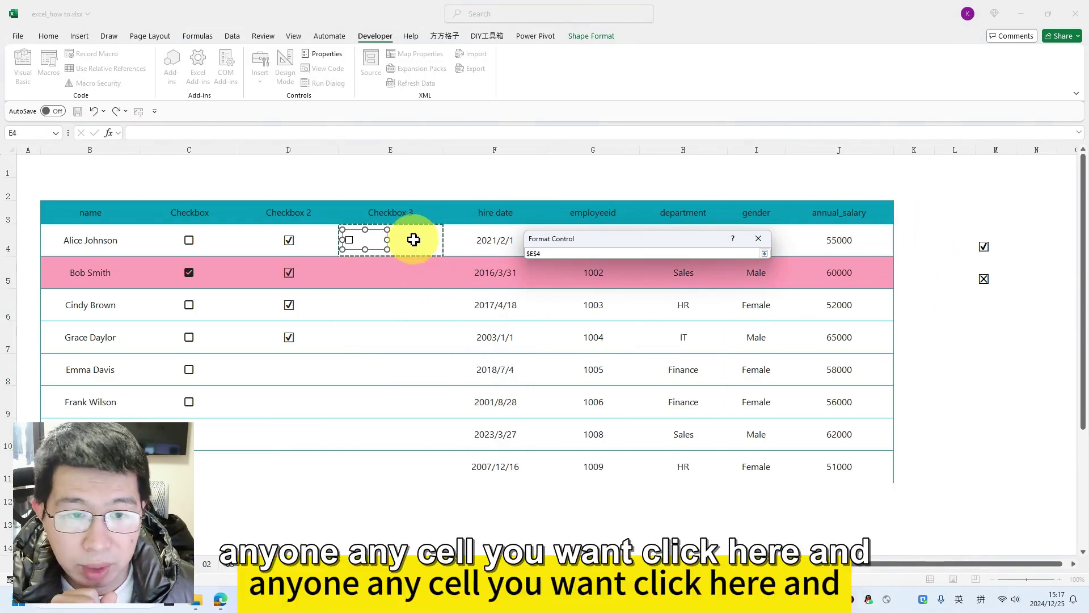
left_click(763, 253)
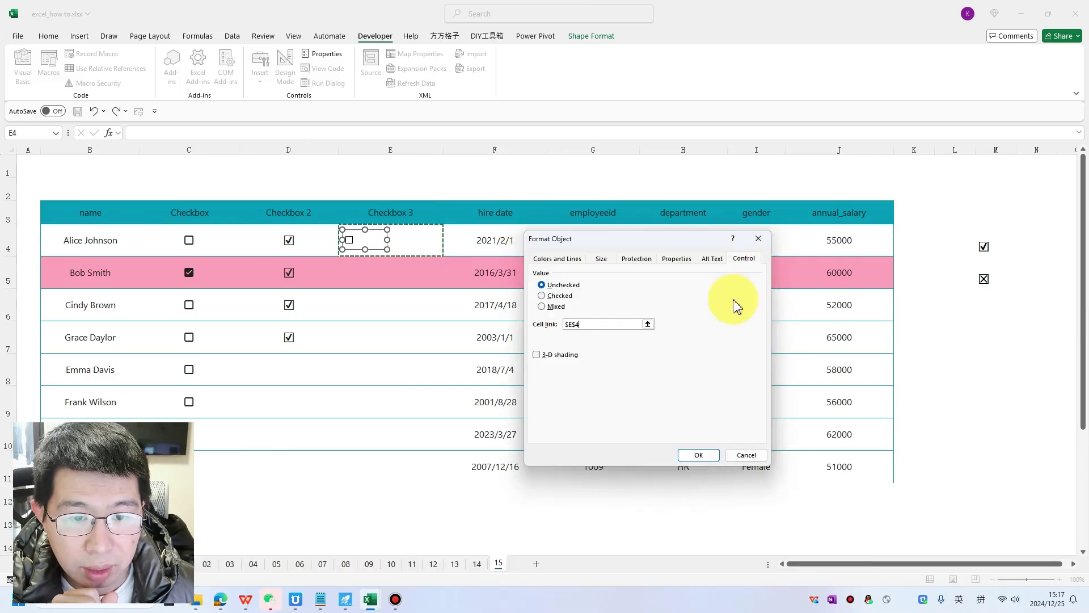
left_click(703, 455)
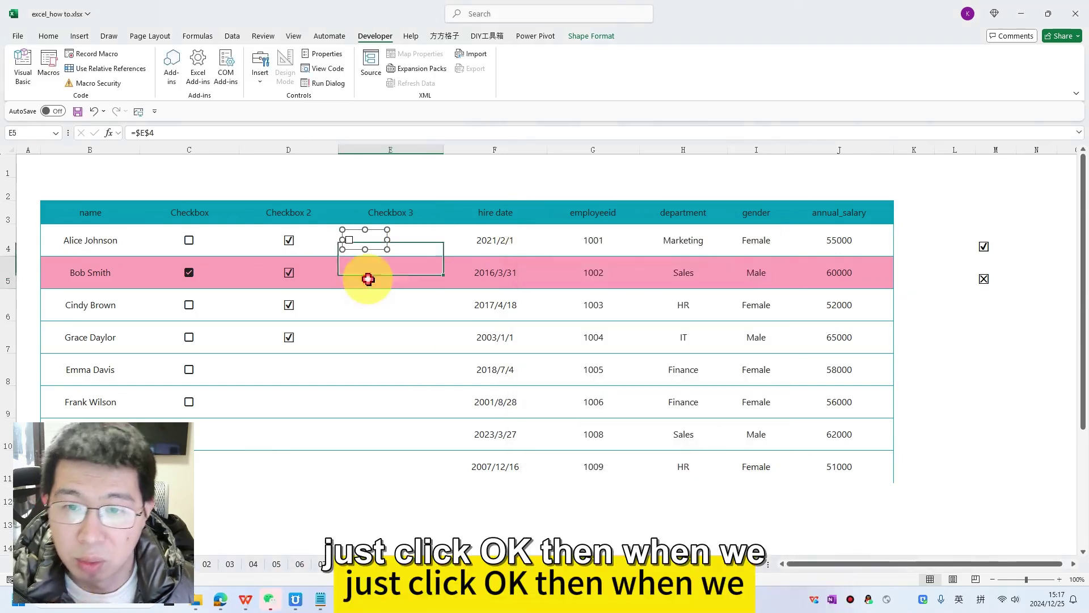
- Toggle the check box control in E4 on and off to test its linked cell value, leaving it unchecked
left_click(367, 277)
left_click(350, 241)
left_click(350, 241)
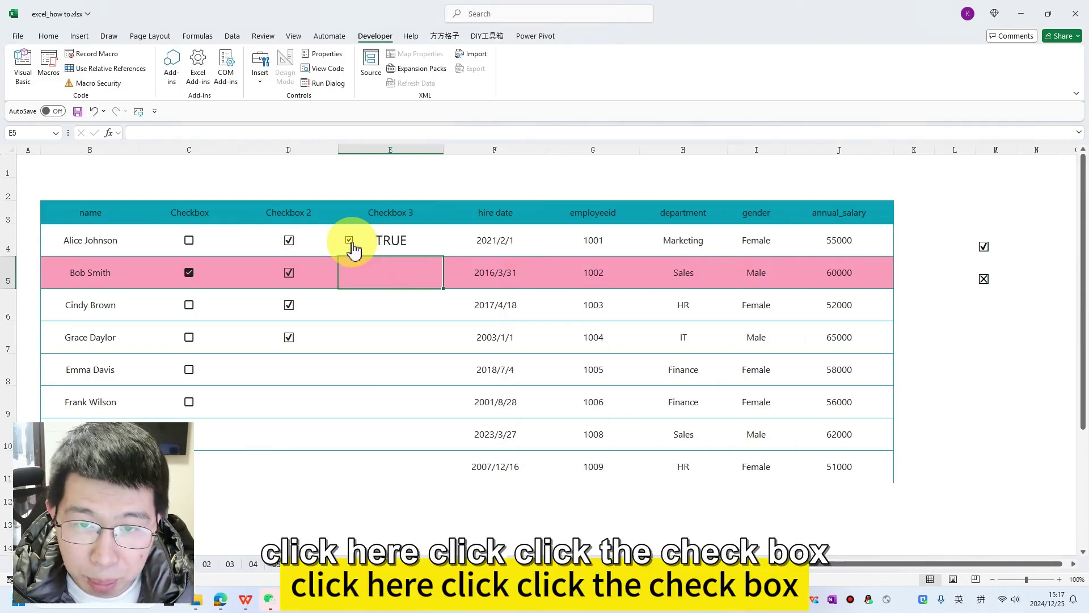
left_click(350, 241)
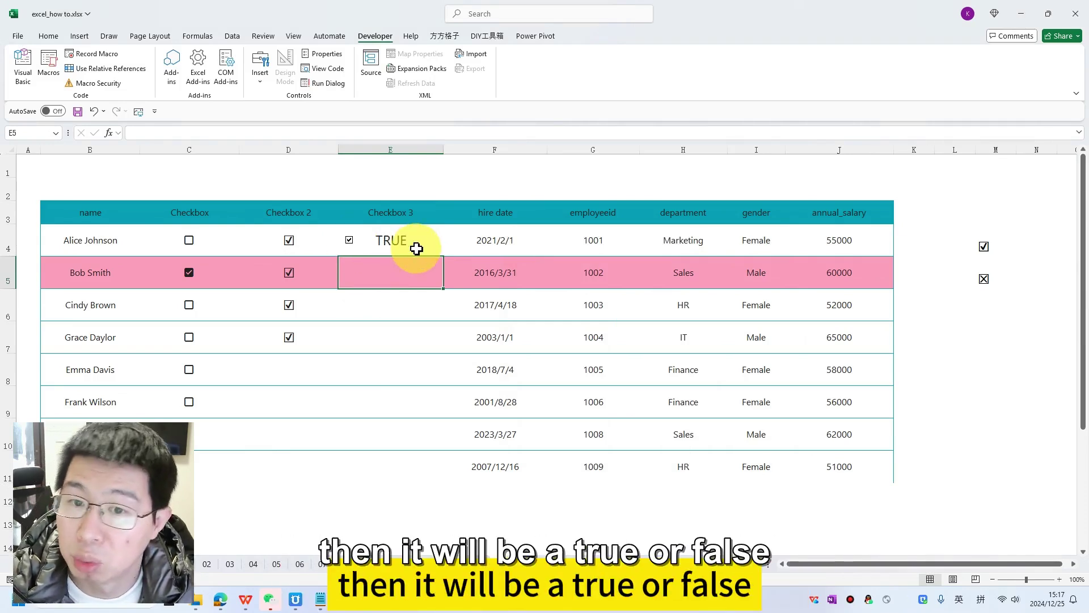
left_click(350, 242)
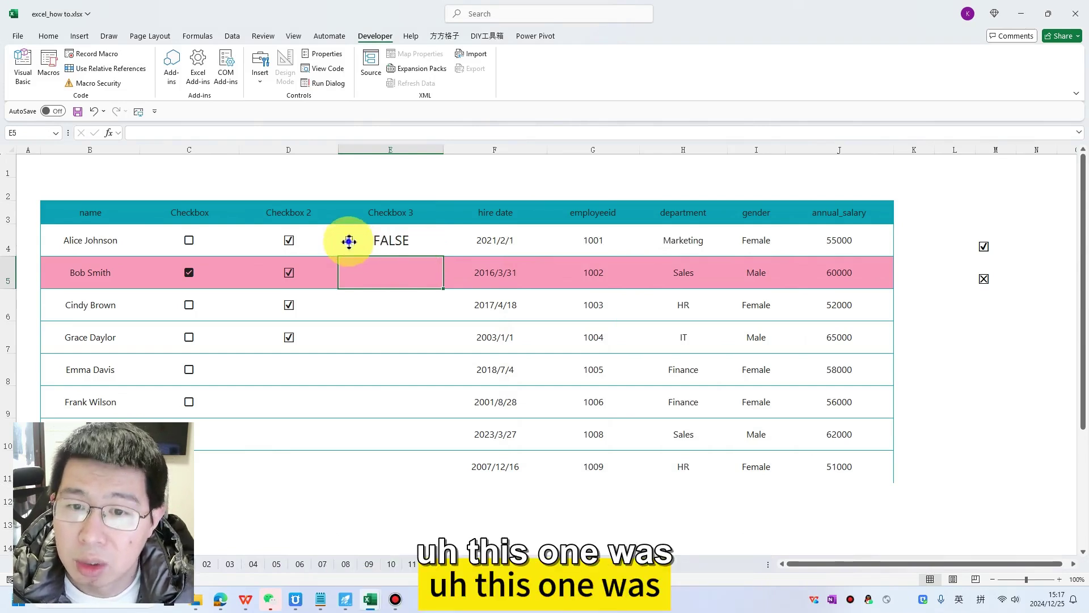
- Move the check box control above the Checkbox 3 header, enlarge it slightly and place it back in E4
right_click(350, 238)
key("Escape")
left_click_drag(353, 252, 430, 170)
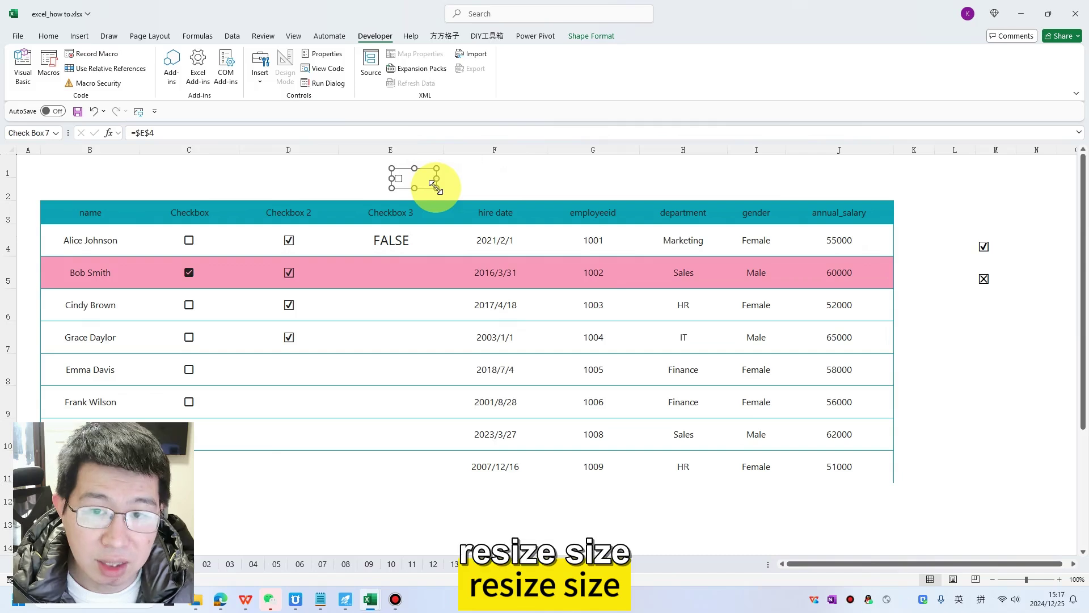
mouse_move(436, 186)
left_mouse_down()
mouse_move(489, 214)
mouse_move(461, 179)
mouse_move(449, 195)
left_mouse_up()
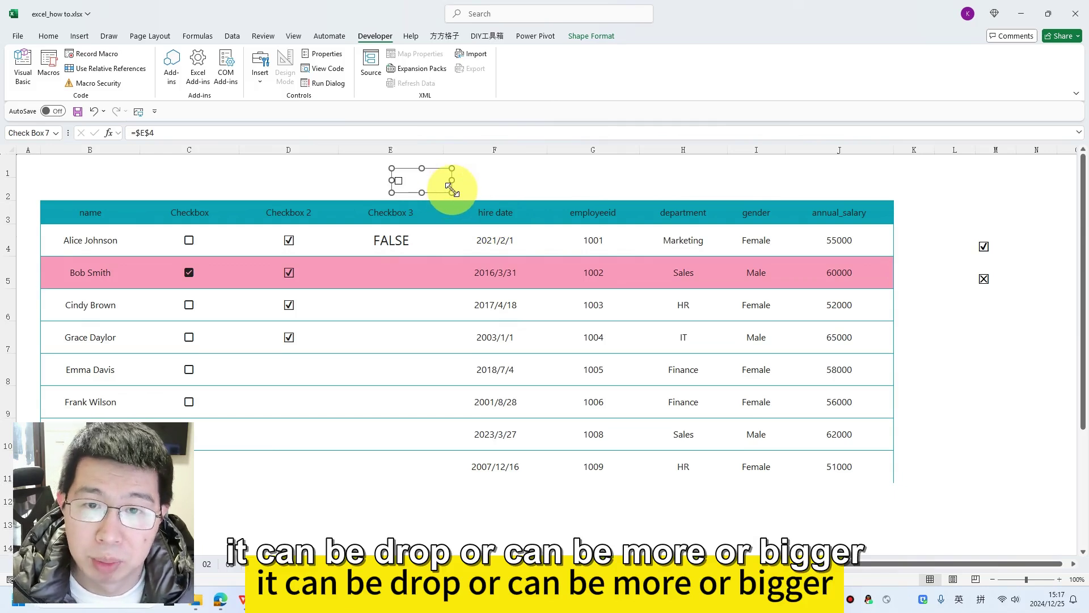
left_click_drag(431, 169, 388, 232)
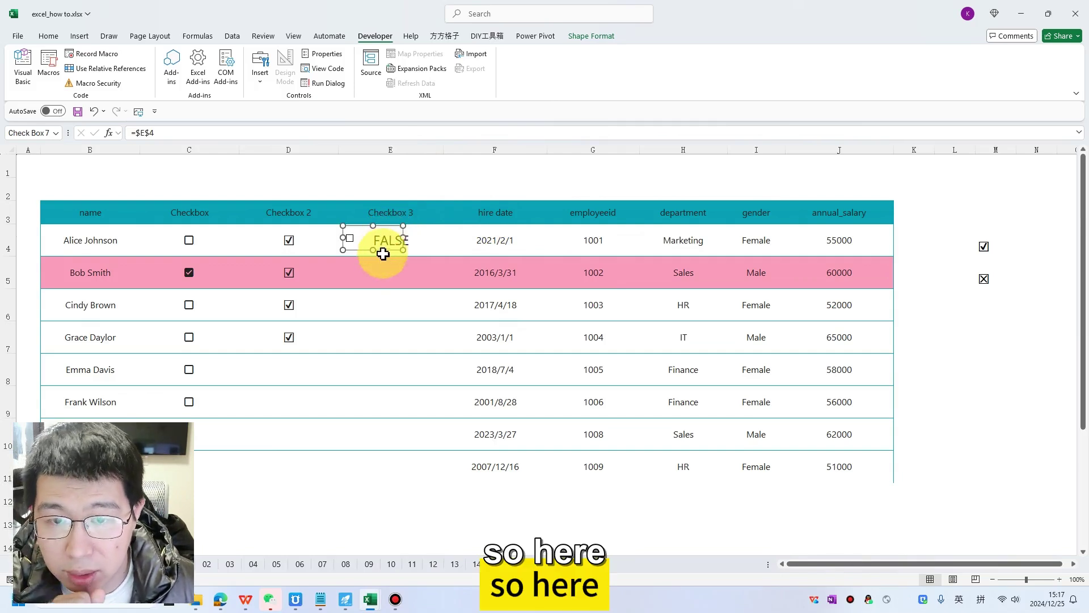
- Copy the check box control in E4, paste it into E5 and tick the pasted copy
left_click(420, 236)
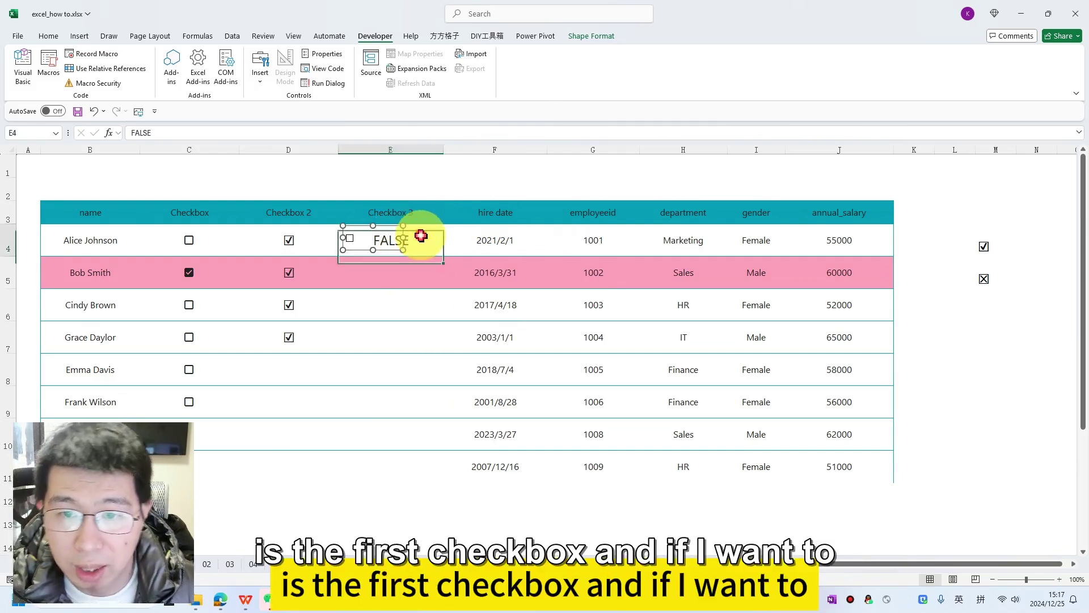
left_click(354, 275)
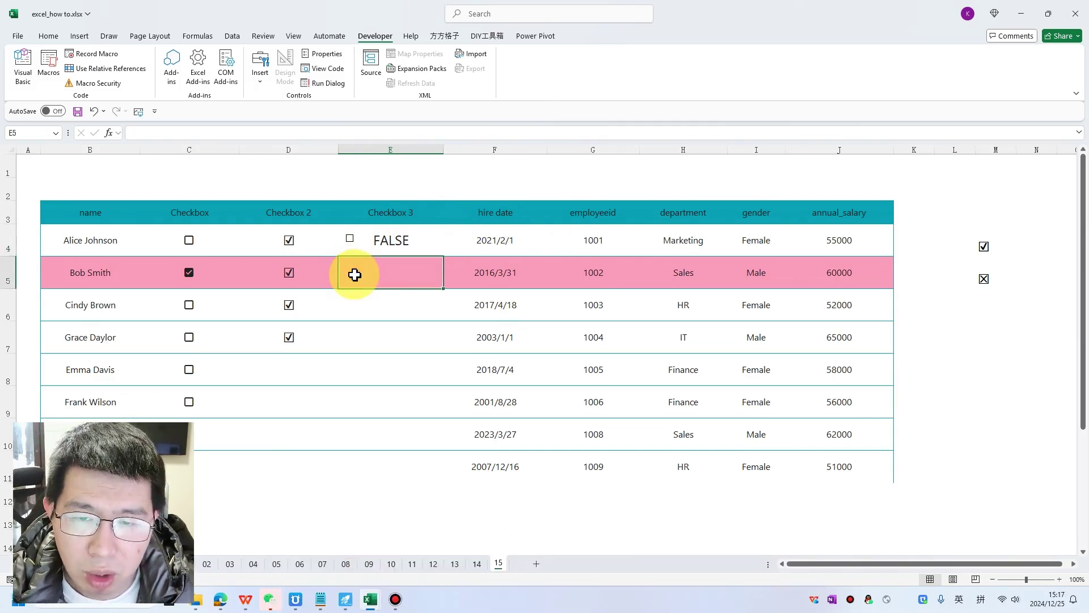
right_click(356, 244)
key("Escape")
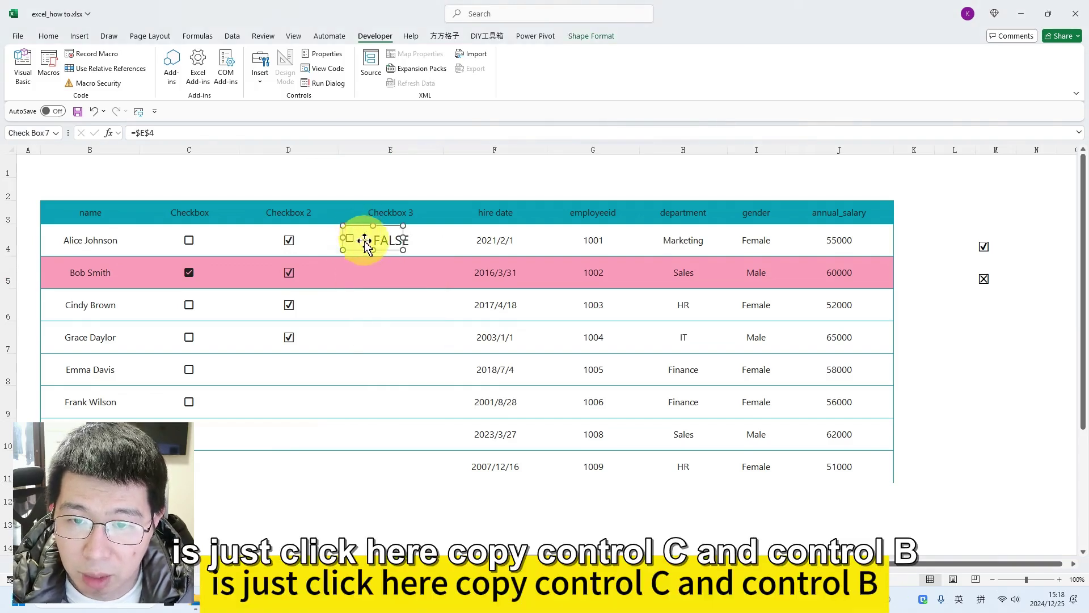
key("ctrl+c")
left_click(355, 269)
key("ctrl+v")
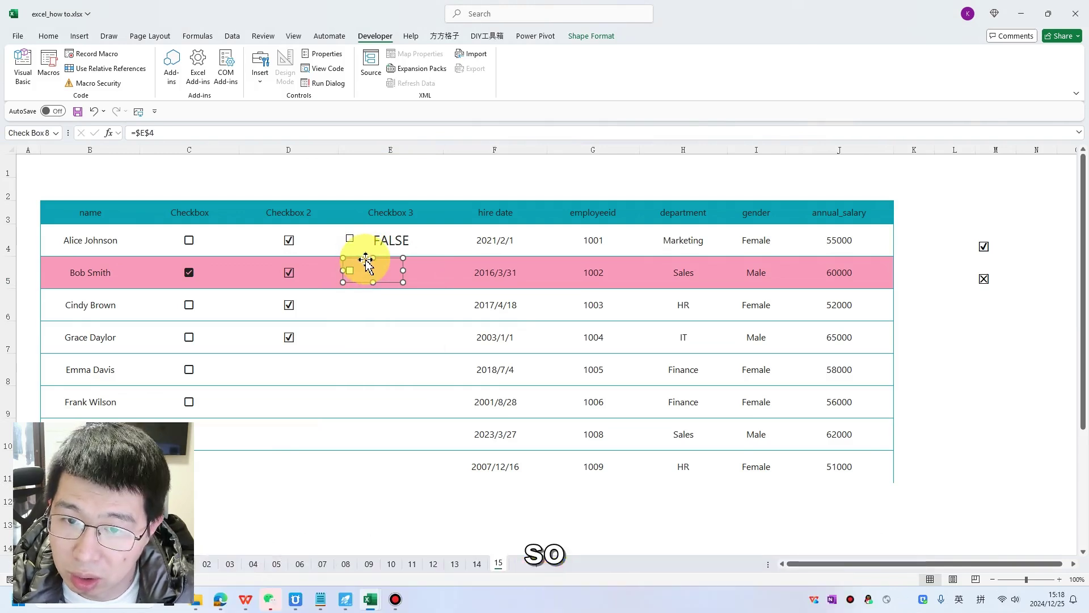
left_click(329, 311)
left_click(359, 270)
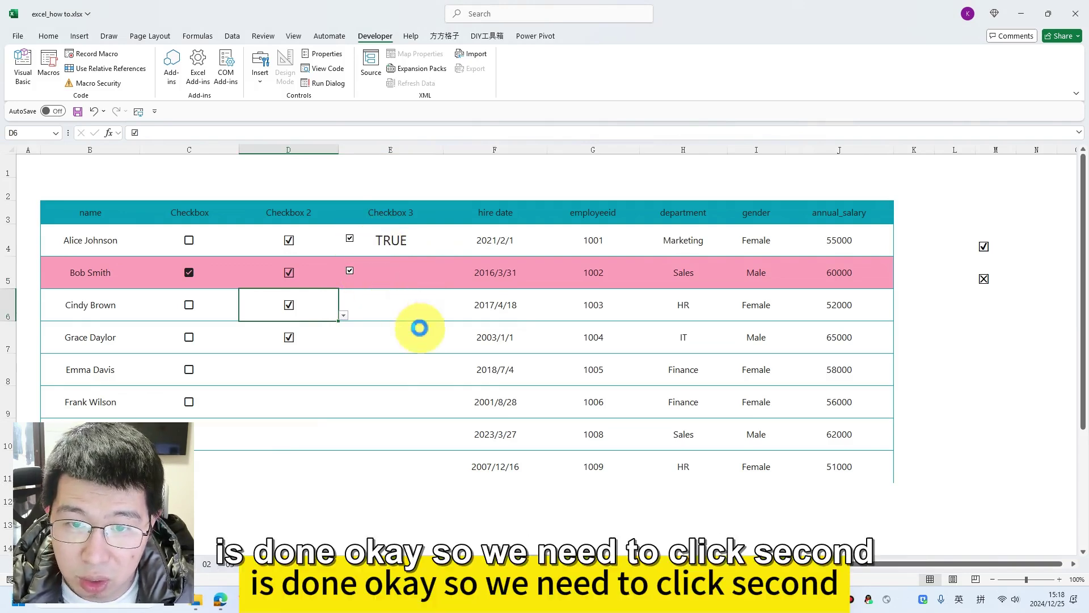
- Change the cell link of the check box control in E5 to $E$5 in its format settings
scroll(419, 328, "up", 2)
left_click(479, 362)
right_click(427, 279)
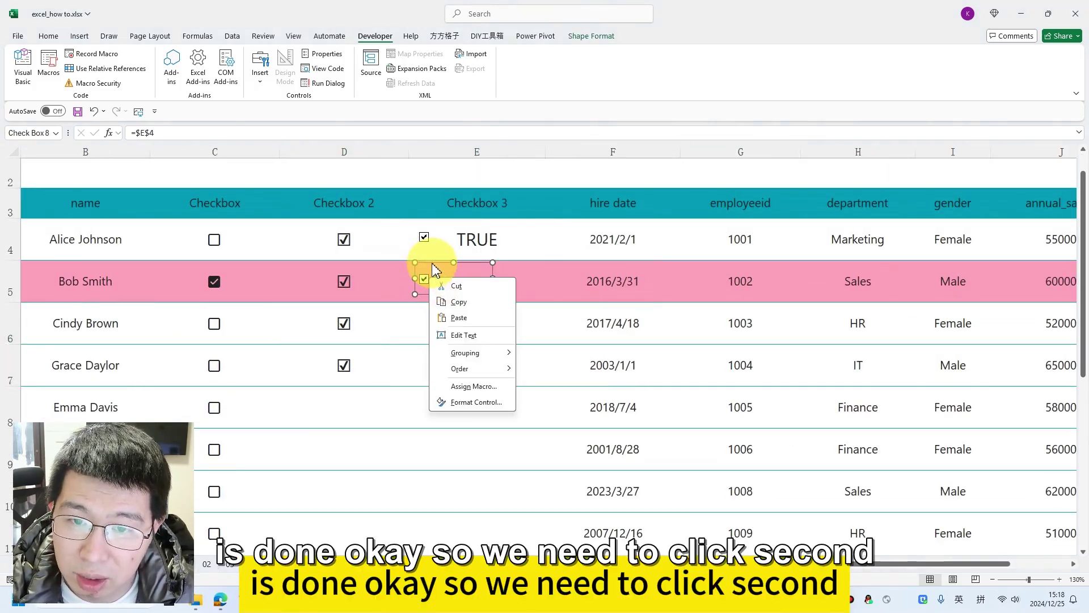
left_click(434, 265)
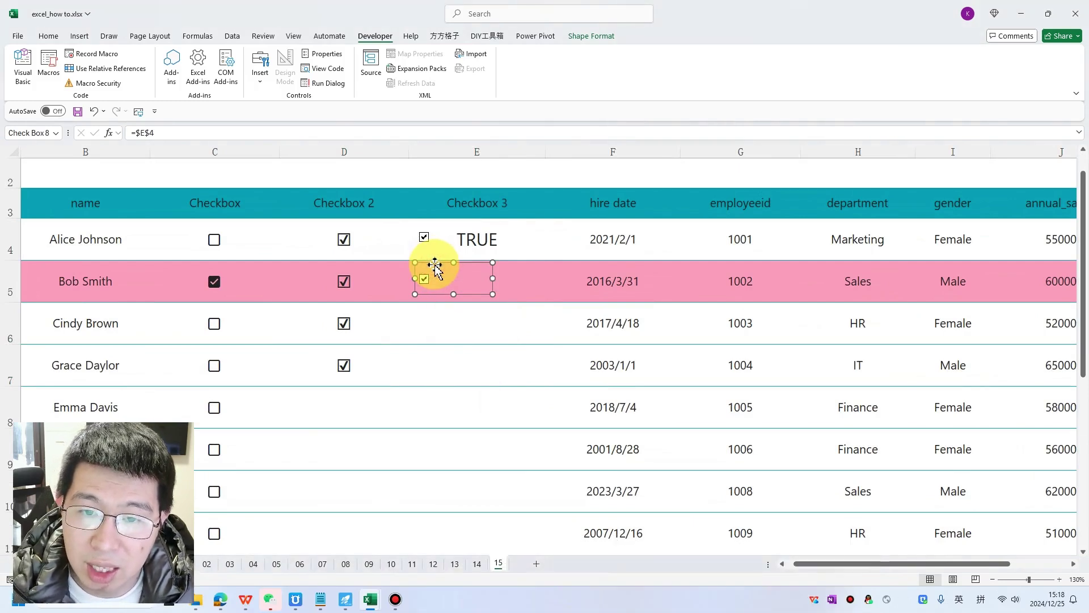
right_click(434, 264)
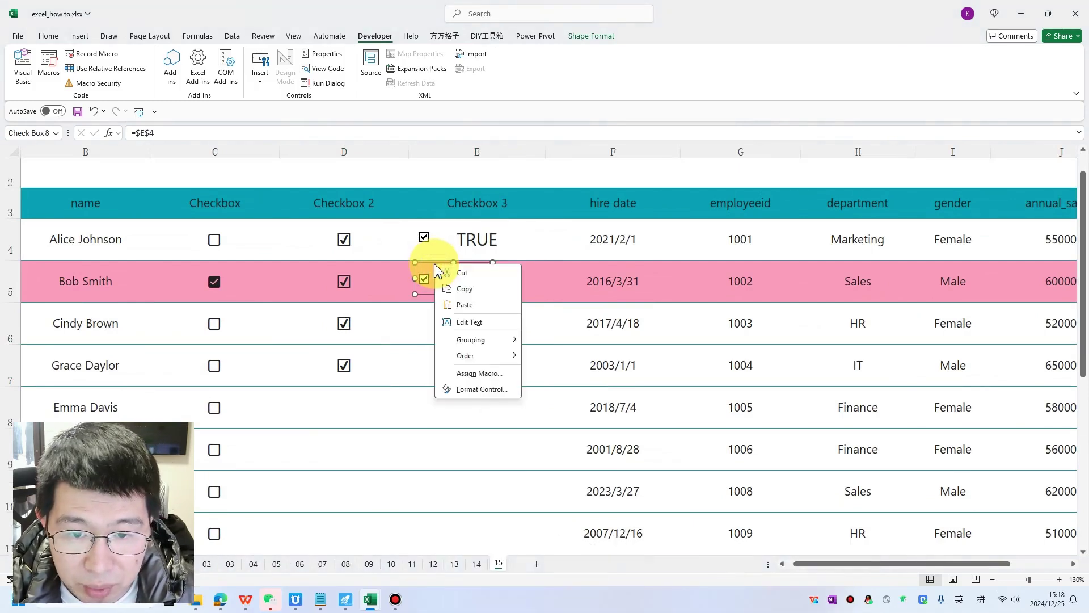
left_click(480, 390)
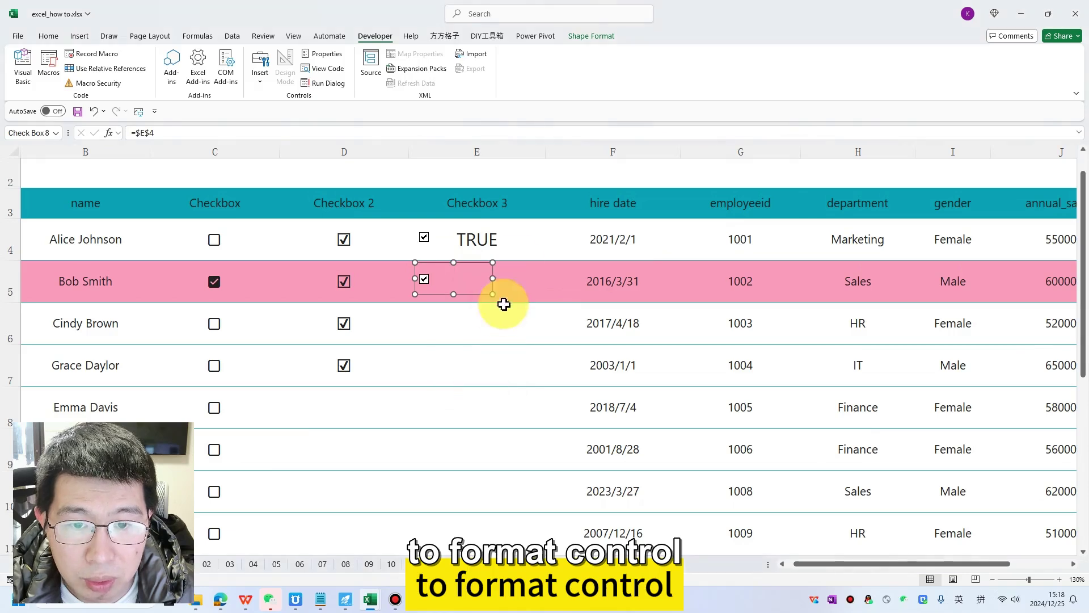
left_click(735, 261)
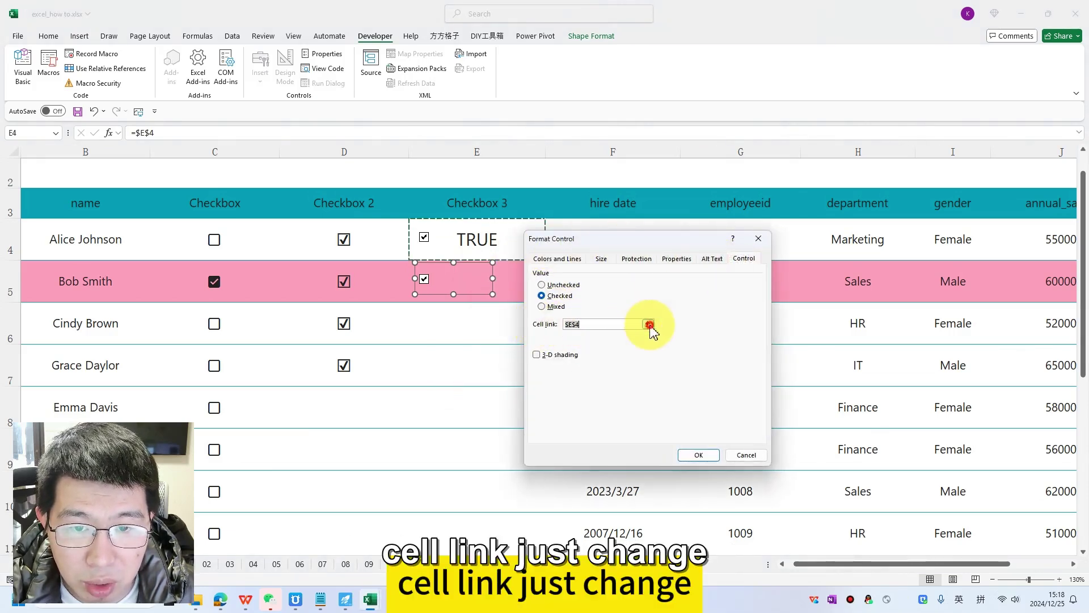
left_click(649, 325)
left_click(498, 277)
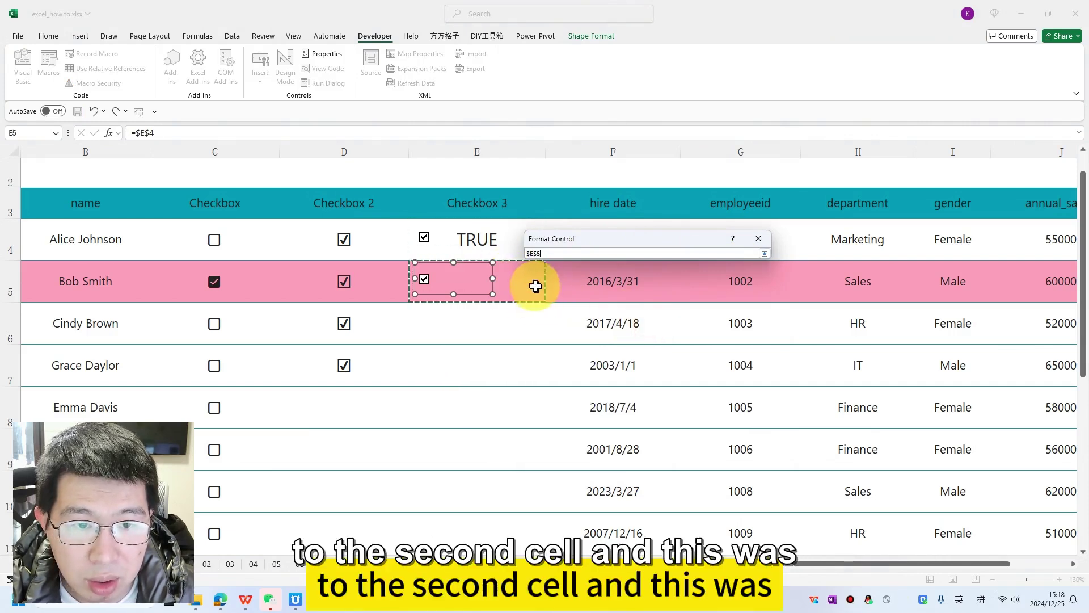
left_click(764, 253)
left_click(699, 456)
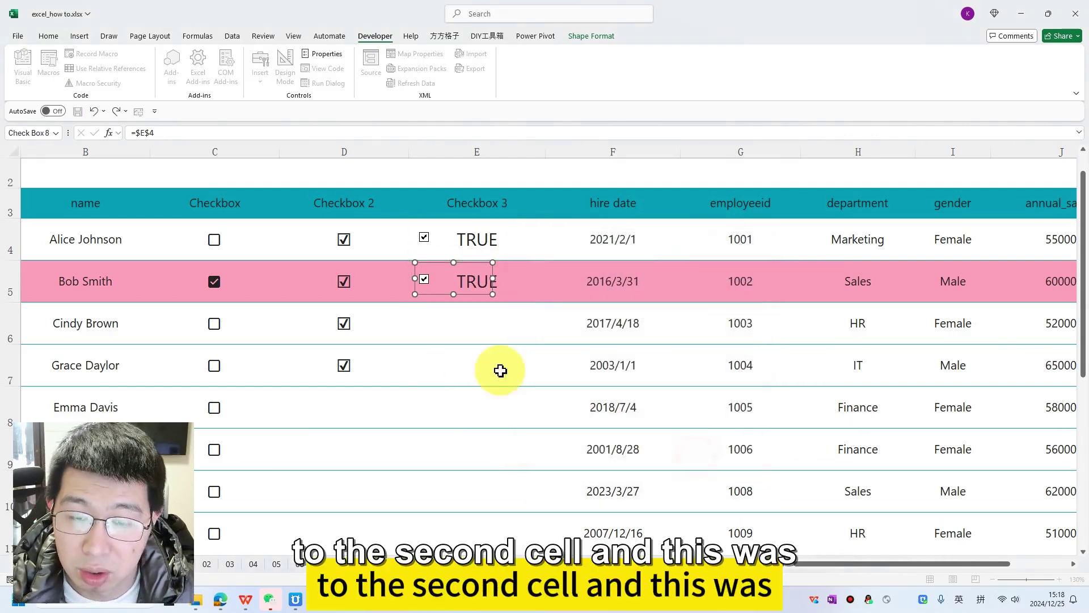
- Toggle the check box control in E5 off and on to test its own linked cell, leaving it checked
left_click(440, 335)
left_click(425, 280)
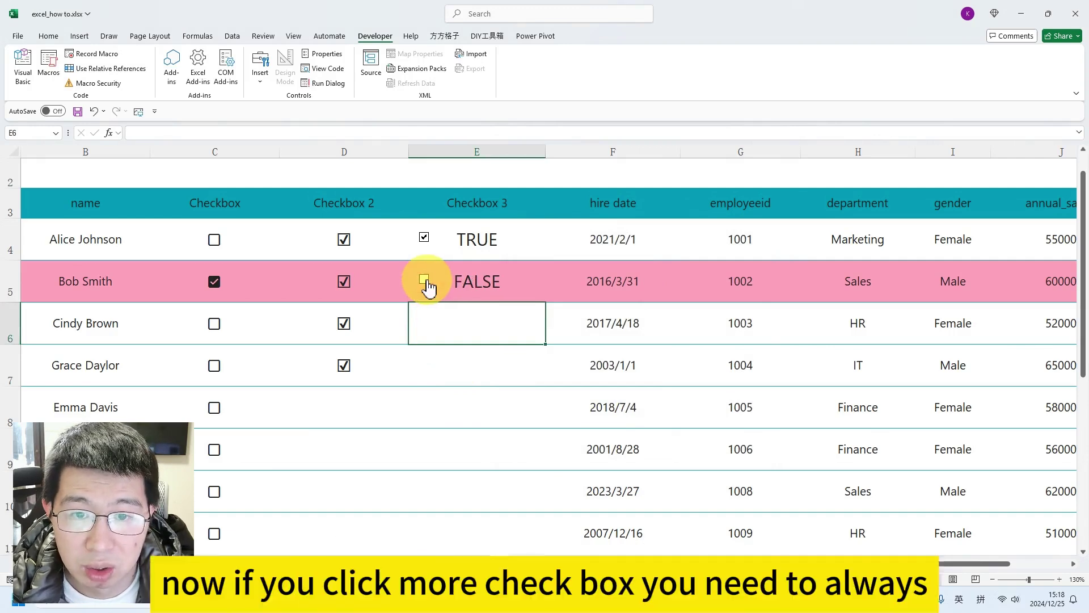
left_click(426, 279)
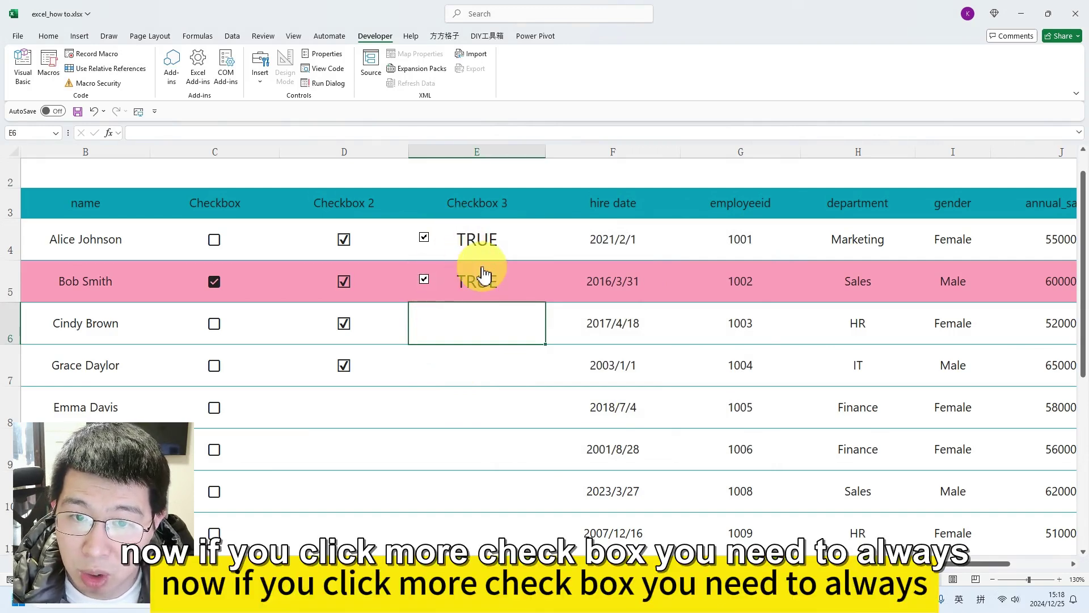
left_click(478, 361)
left_click(483, 415)
left_click(495, 463)
left_click(471, 336)
left_click(472, 392)
left_click(462, 448)
left_click(449, 363)
left_click(452, 479)
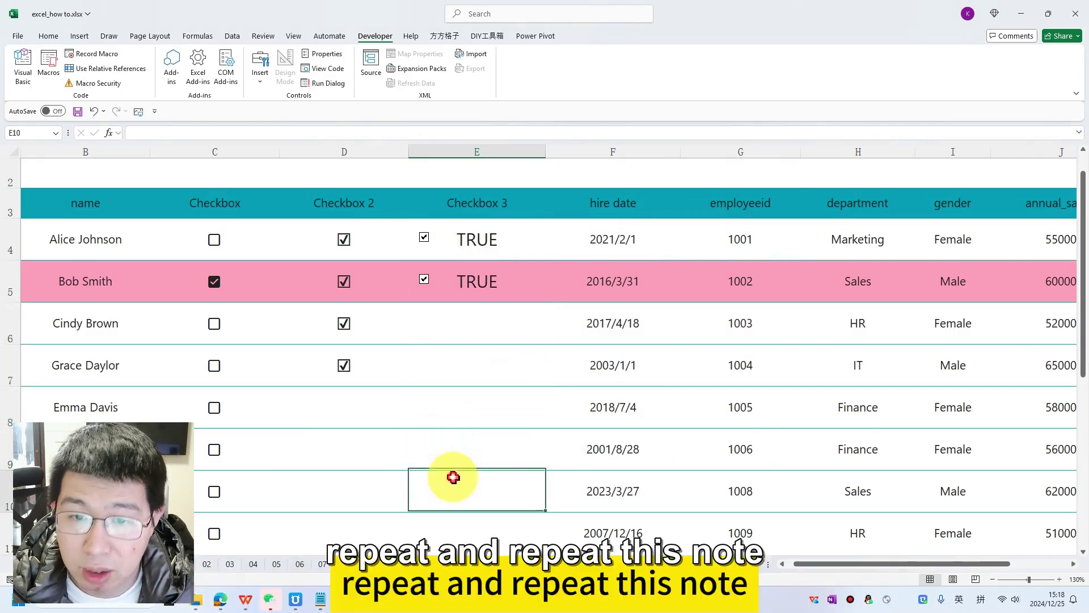
scroll(448, 447, "up", 1)
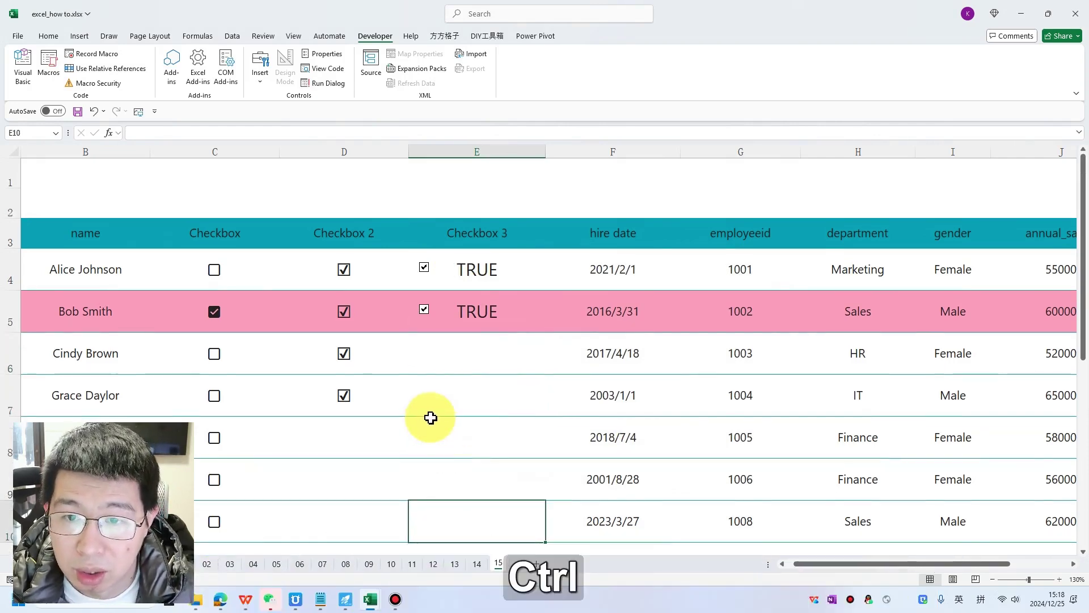
scroll(449, 446, "down", 3, "ctrl")
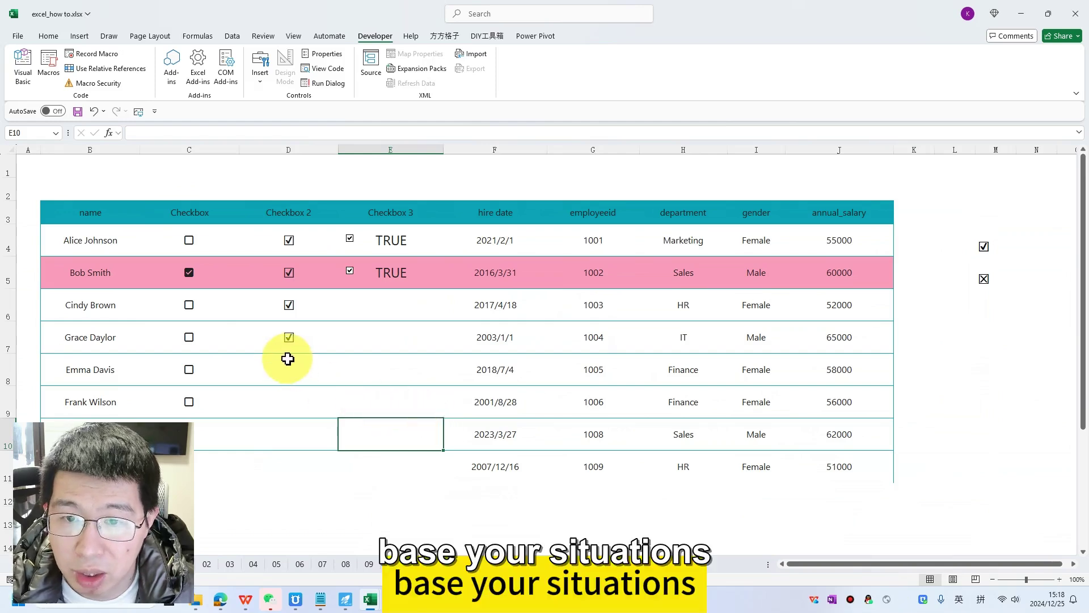